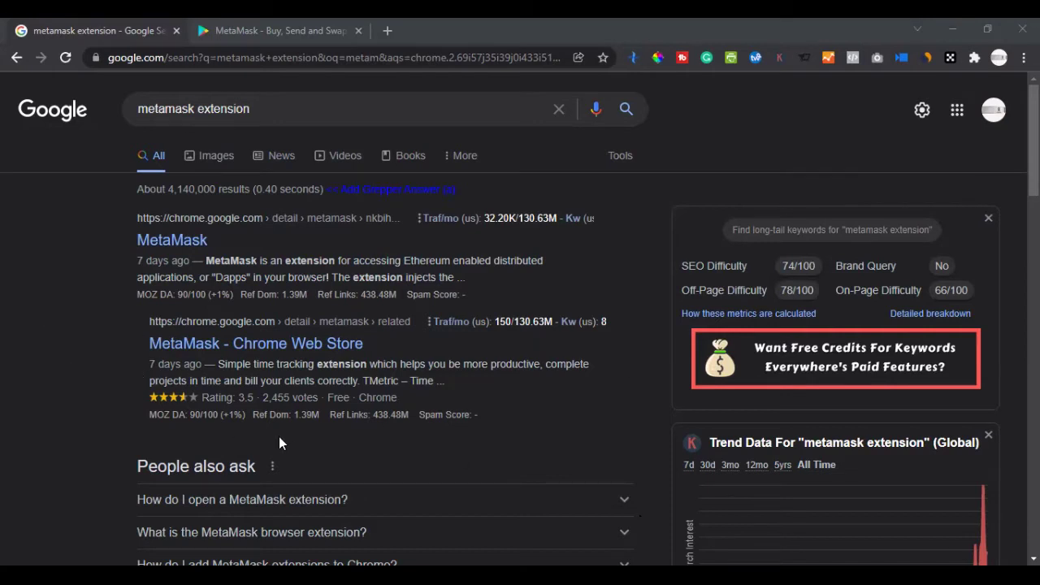
- Open the MetaMask listing in the Chrome Web Store from the search results and add the extension to Chrome
left_click(275, 114)
left_click(74, 216)
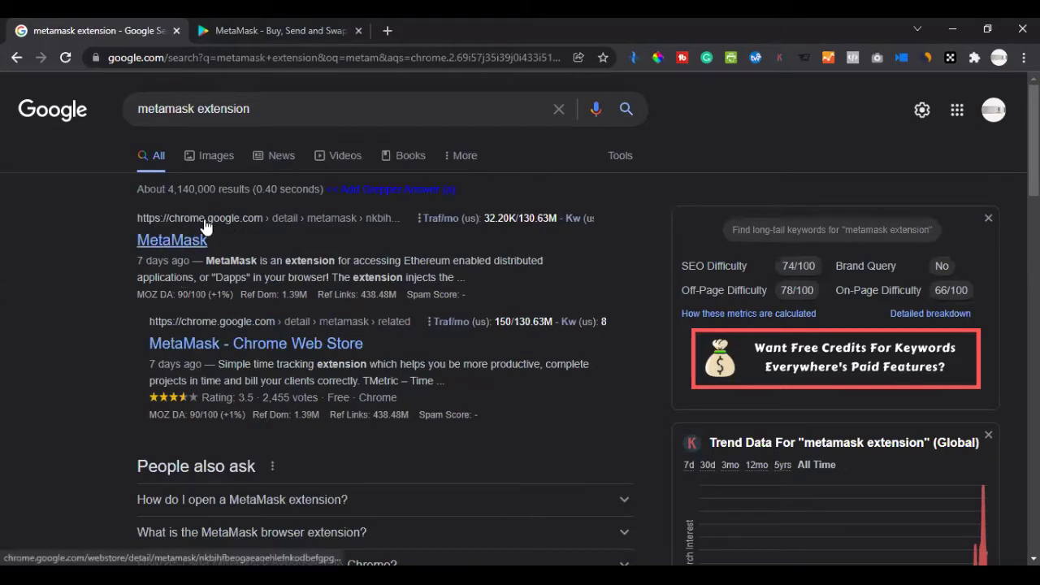
left_click(162, 245)
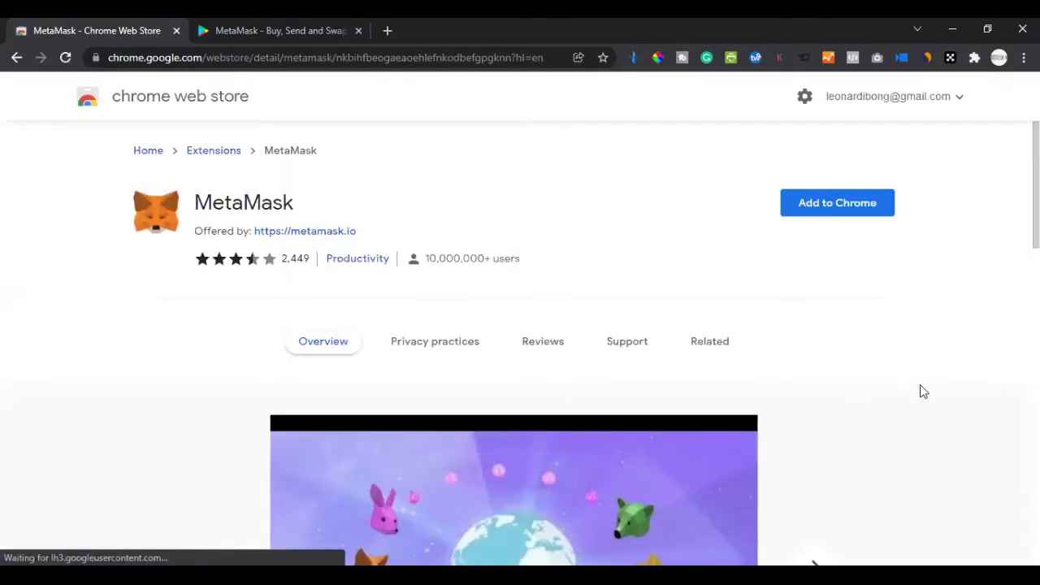
left_click(833, 211)
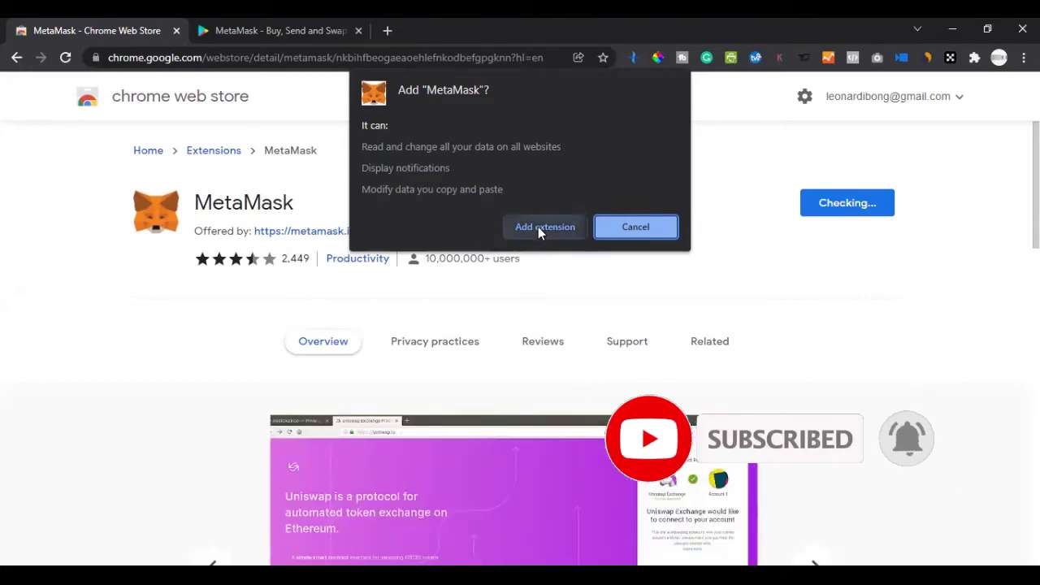
left_click(531, 233)
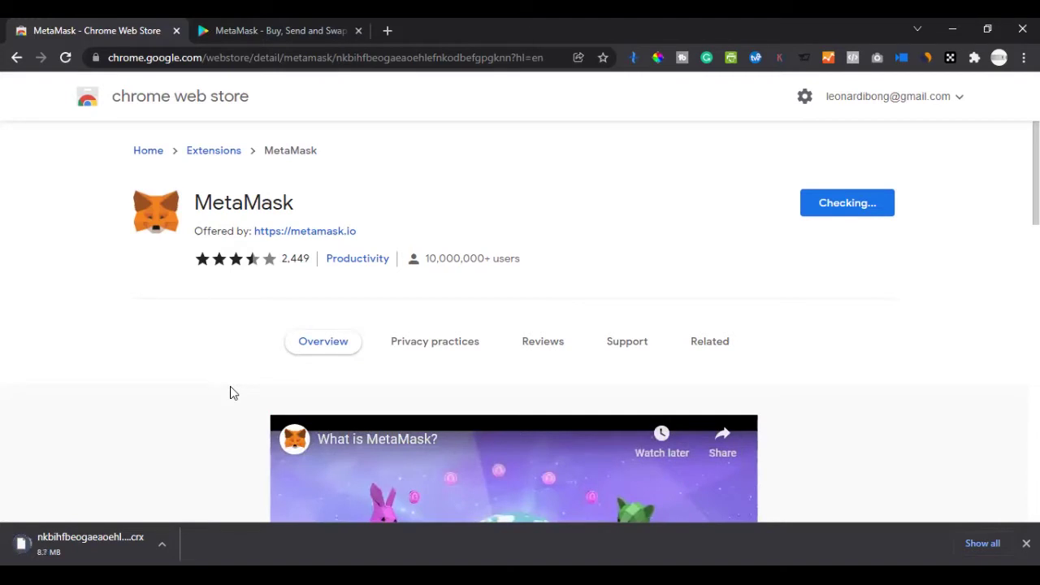
- Look through the MetaMask store listing, including its overview, additional information and related extensions
scroll(421, 305, "down", 3)
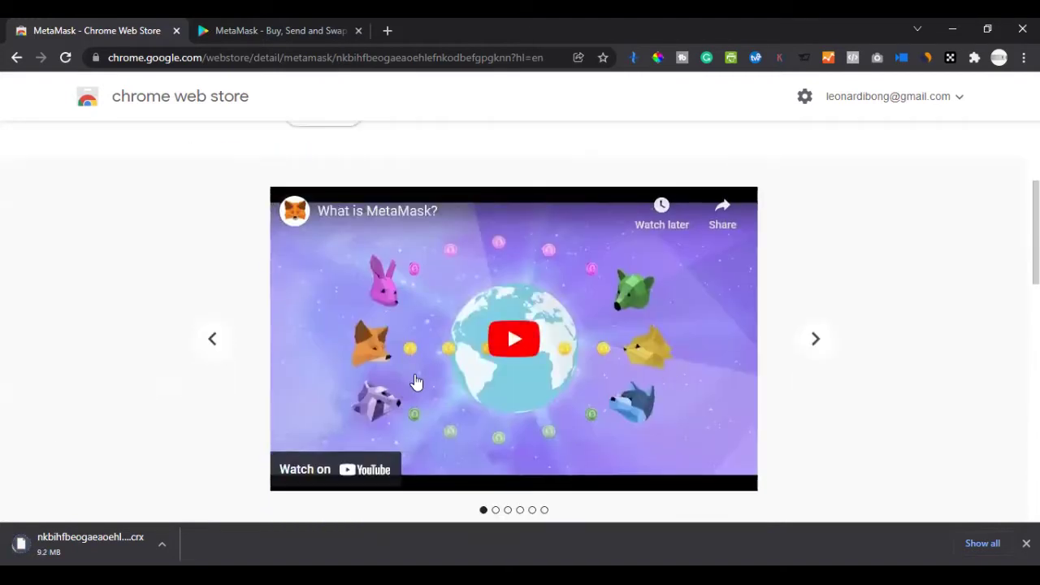
scroll(348, 360, "down", 4)
scroll(315, 321, "up", 6)
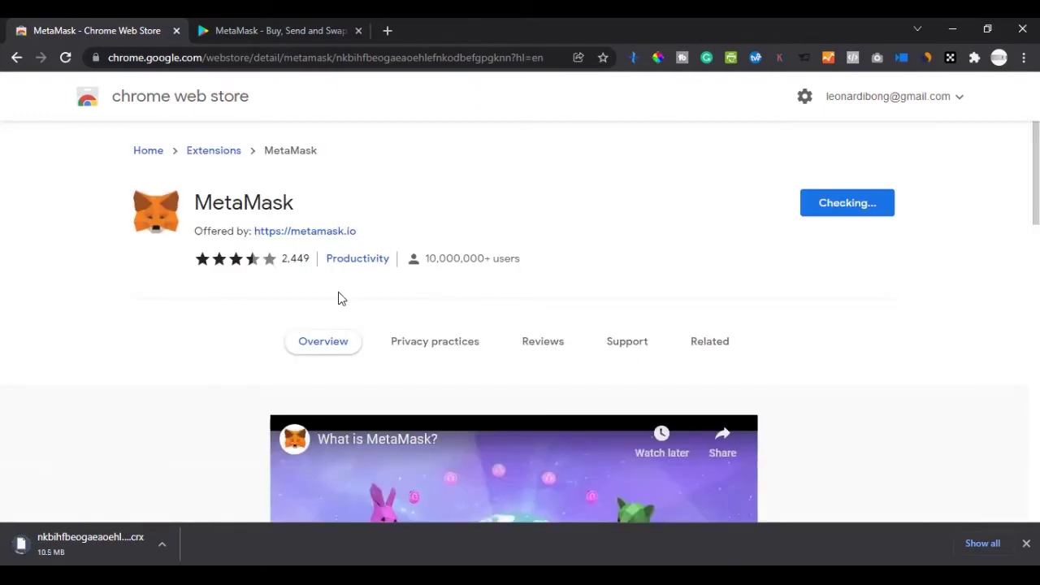
scroll(336, 295, "down", 7)
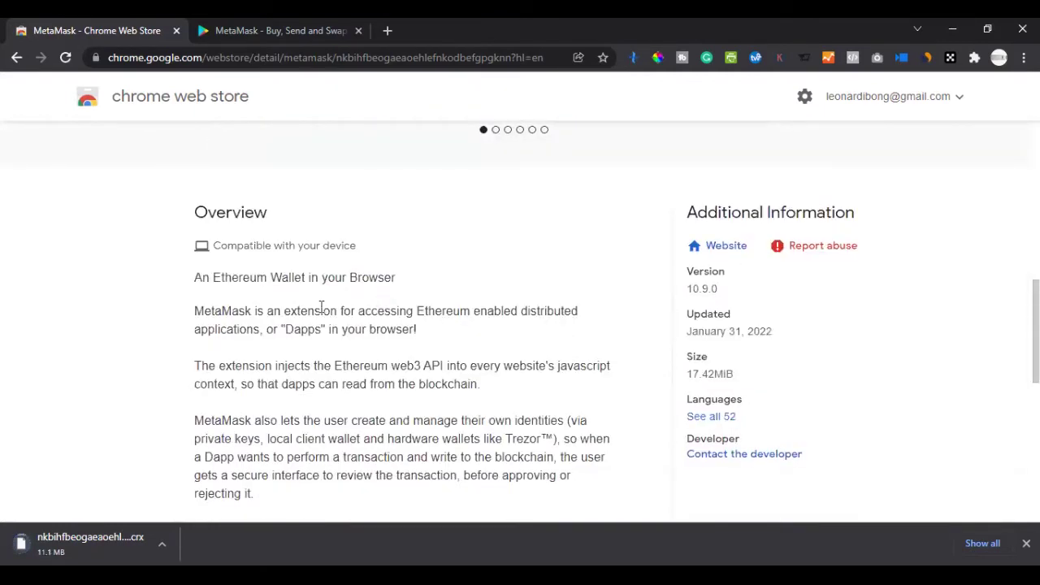
scroll(328, 296, "up", 5)
scroll(310, 268, "down", 5)
scroll(308, 270, "down", 8)
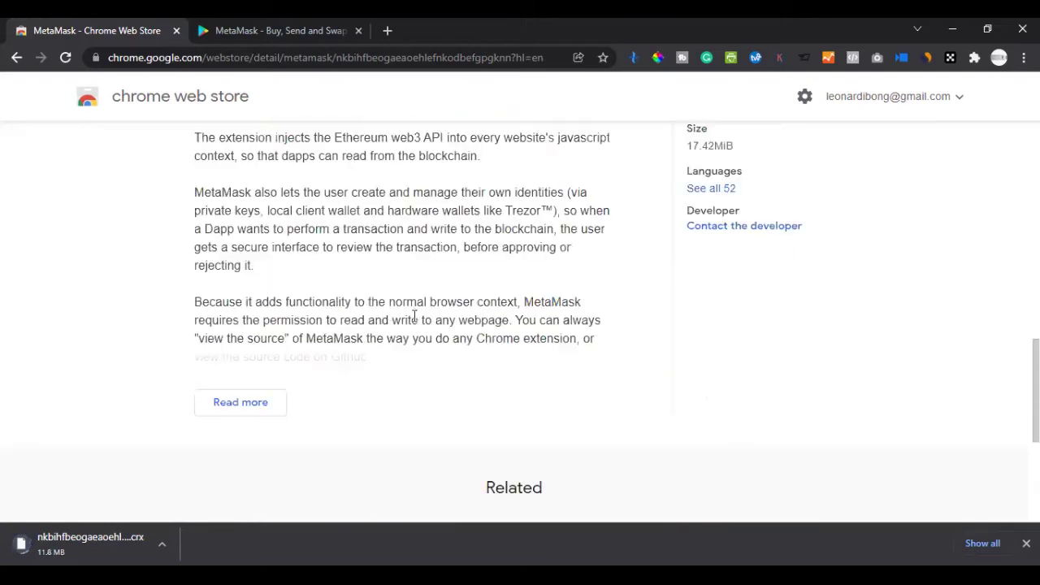
scroll(286, 303, "up", 6)
scroll(299, 311, "down", 7)
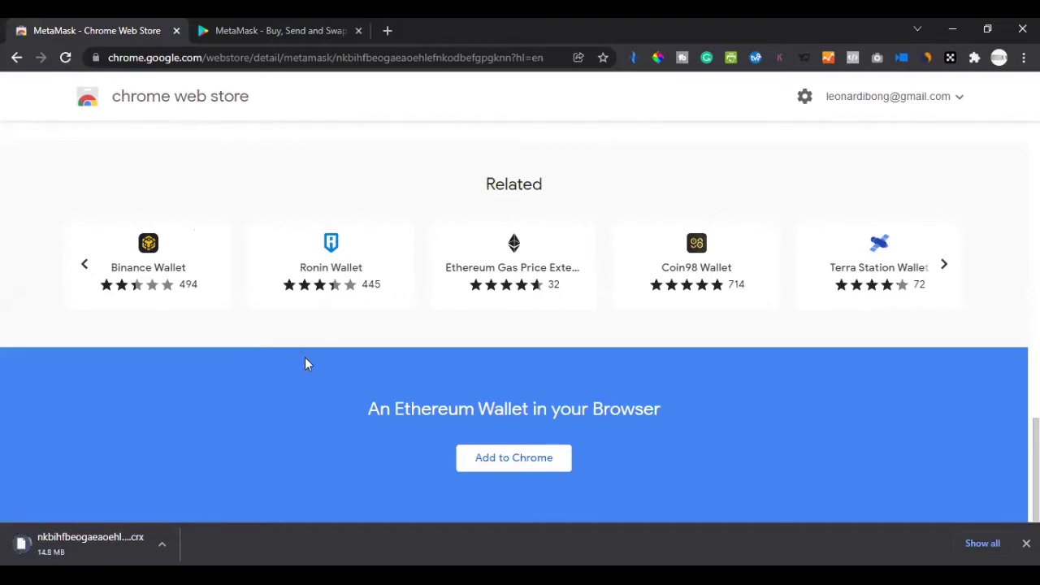
scroll(309, 370, "up", 1)
scroll(325, 375, "up", 1)
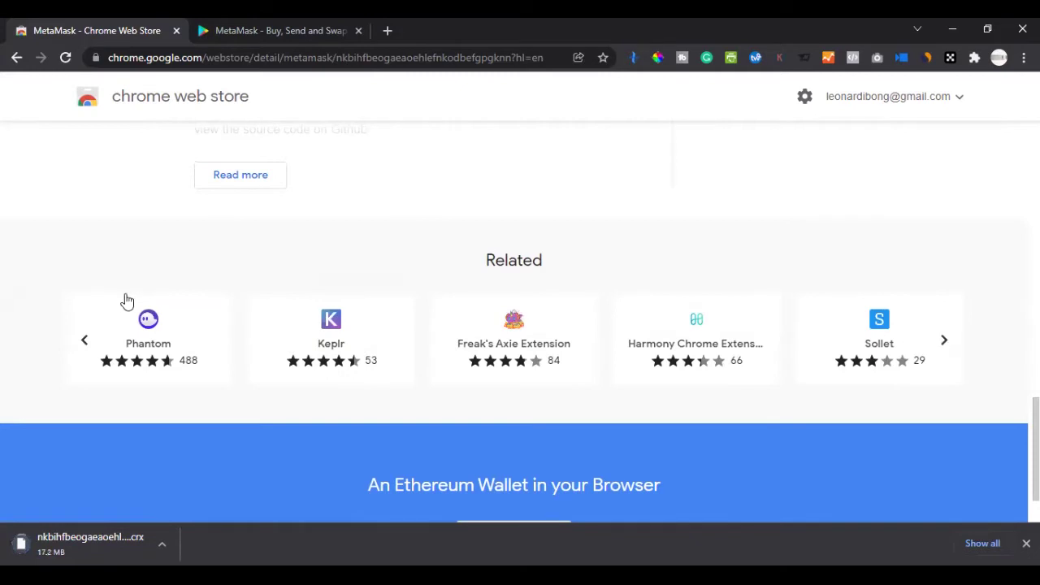
mouse_move(122, 307)
scroll(364, 272, "up", 15)
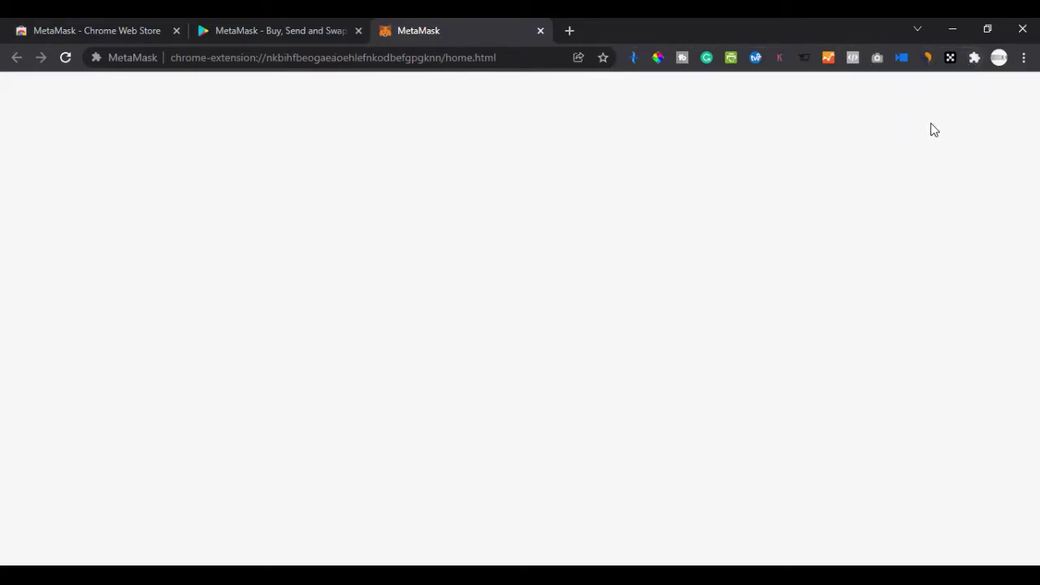
- Pin the MetaMask extension to the browser toolbar and start its wallet setup
left_click(973, 59)
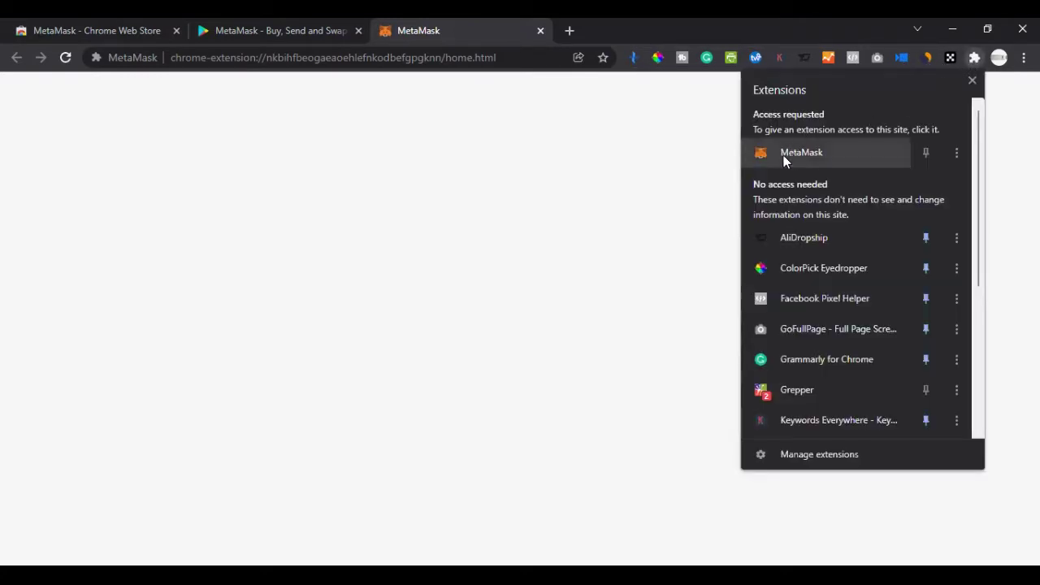
left_click(926, 153)
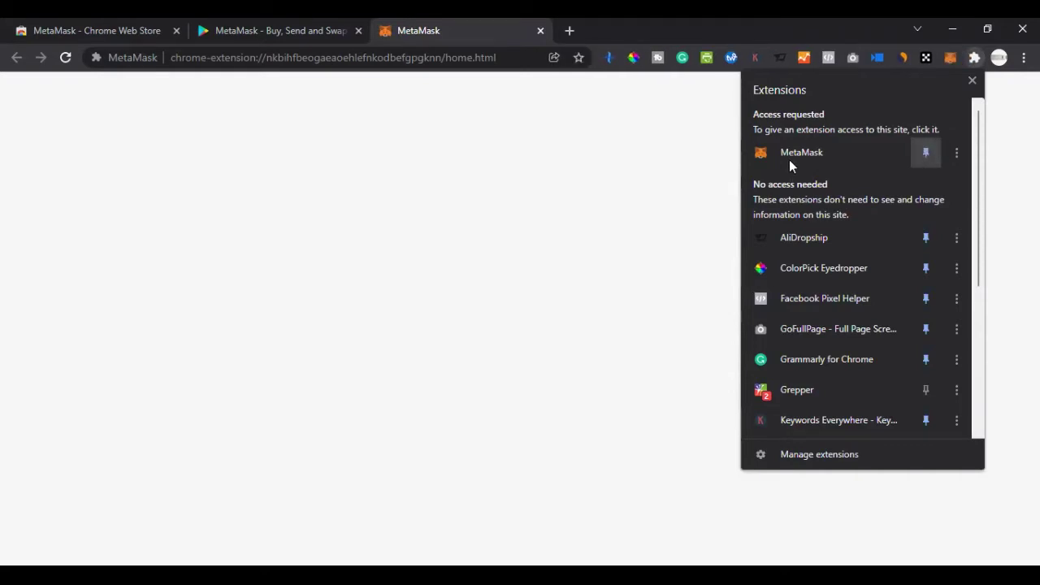
left_click(974, 61)
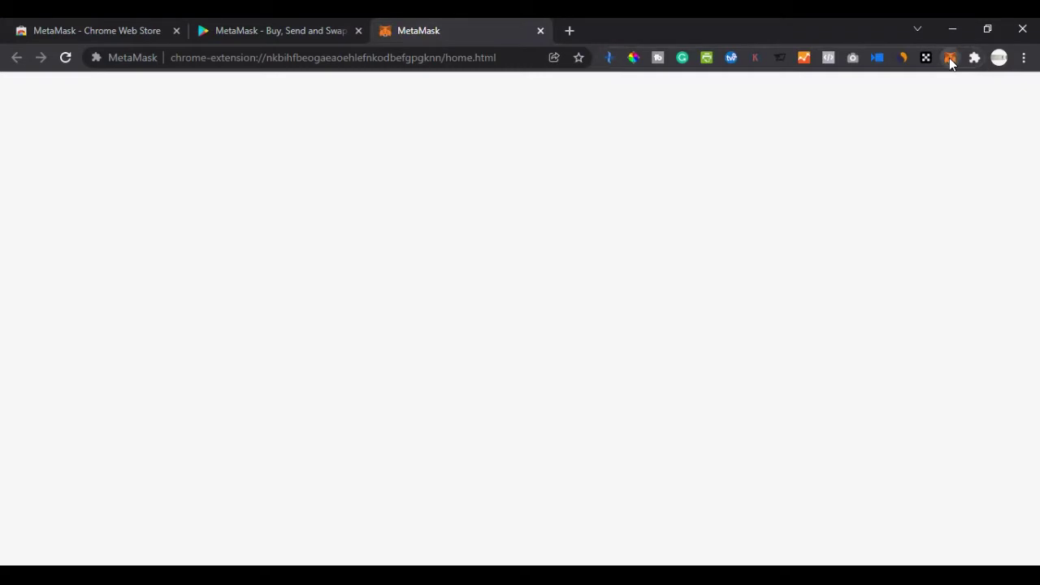
left_click(947, 57)
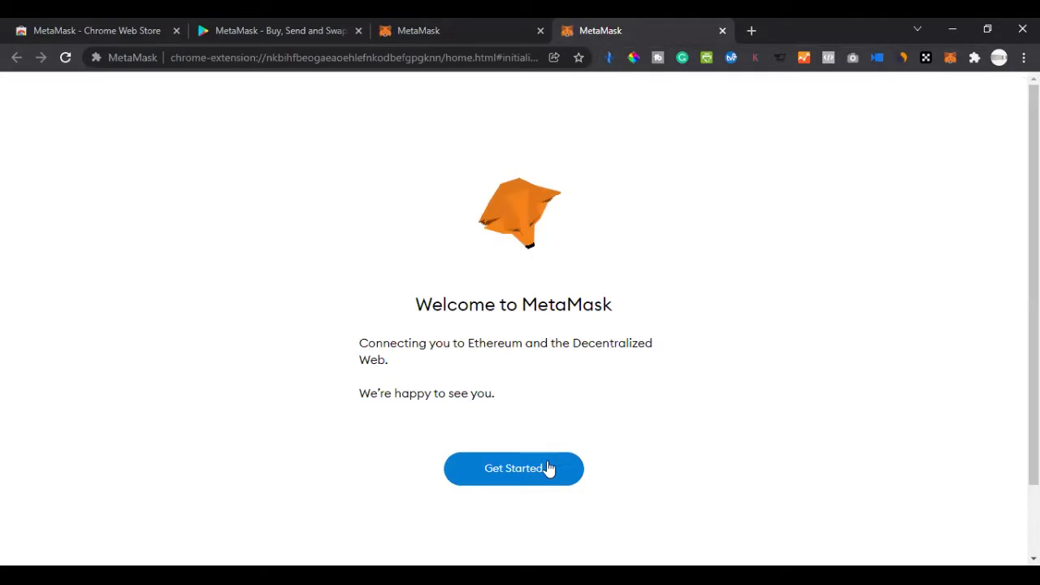
left_click(520, 469)
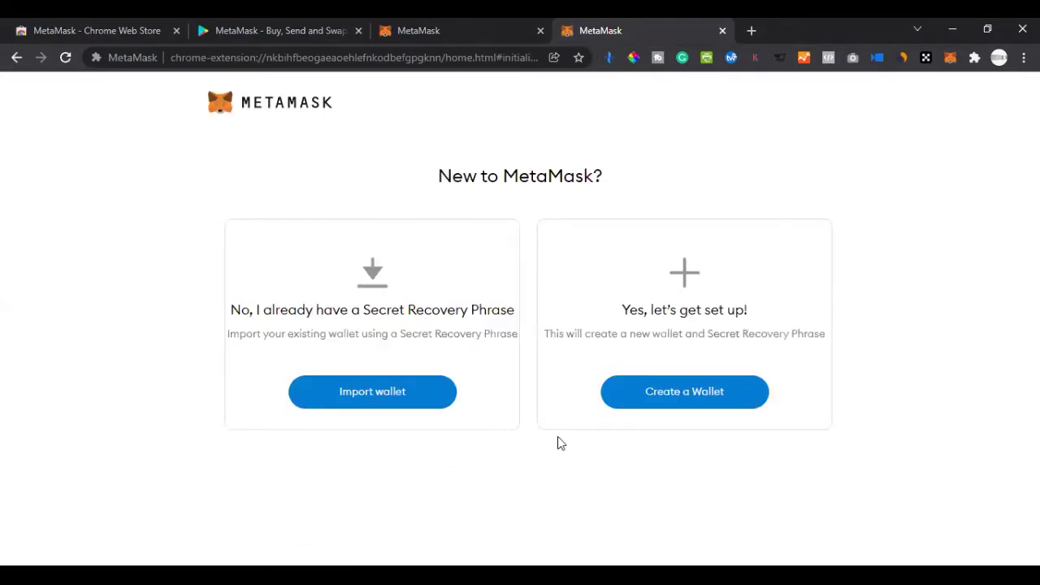
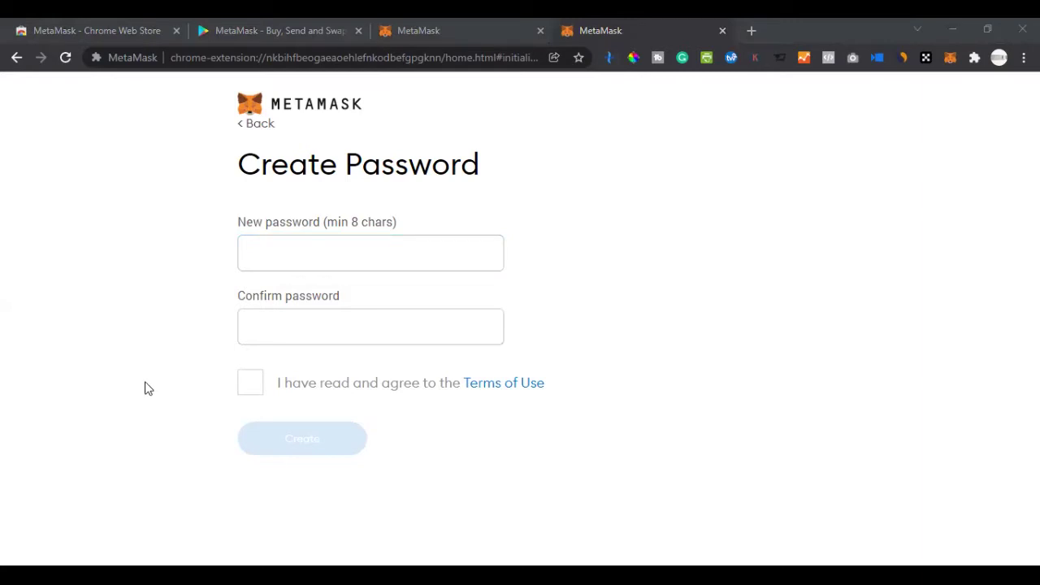
- Enter and confirm the new wallet password, agree to the Terms of Use and create the wallet
left_click(286, 249)
key("ctrl+v")
left_click(280, 332)
key("ctrl+v")
left_click(168, 404)
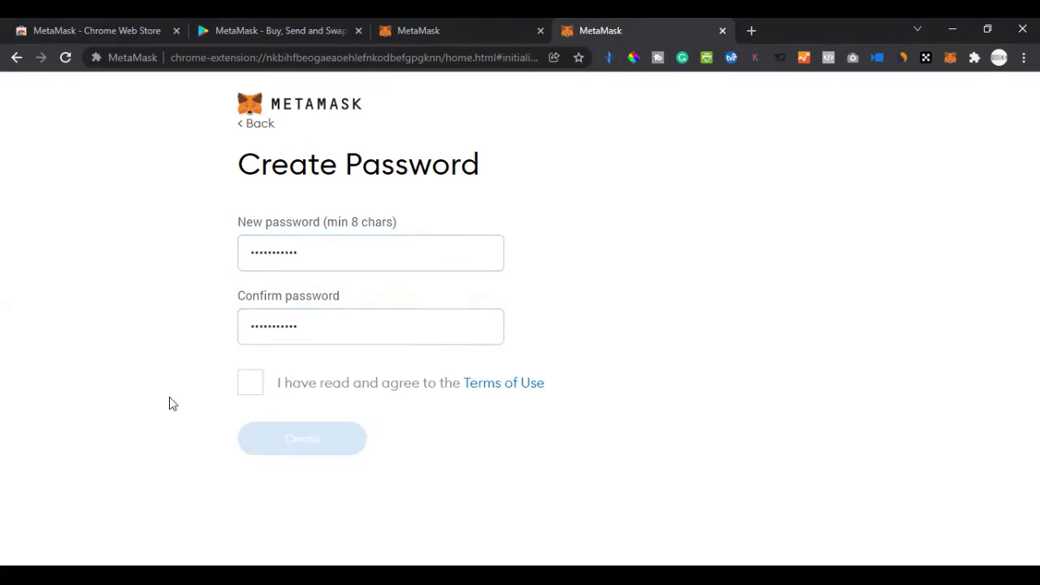
left_click(249, 390)
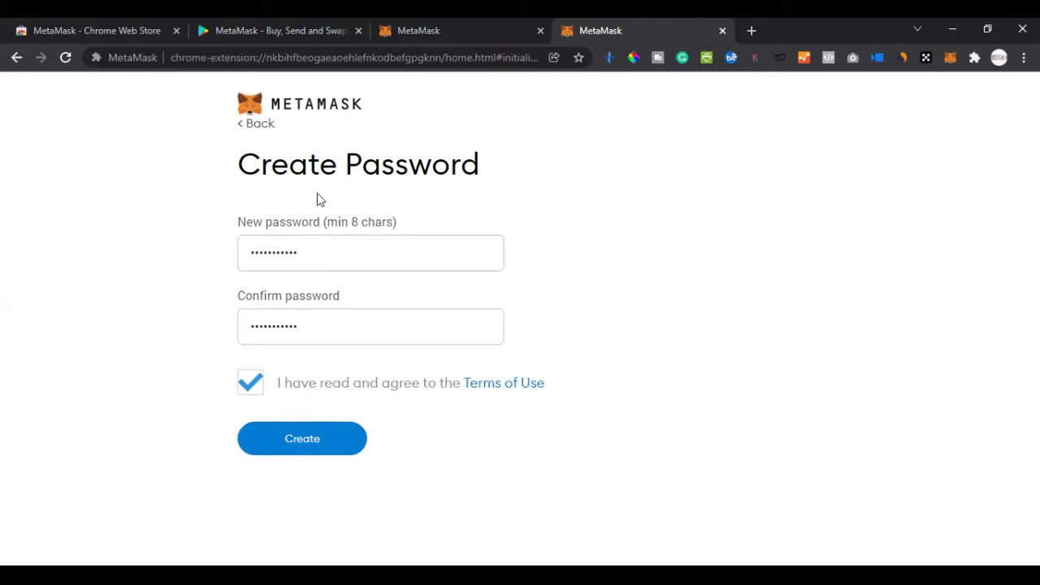
left_click(300, 447)
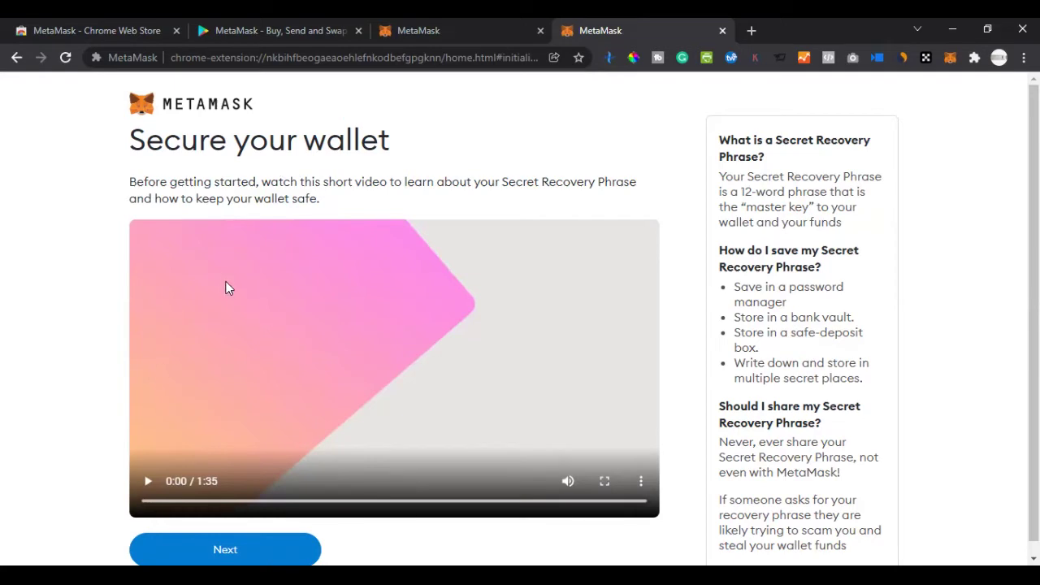
- Continue past the wallet security video and reveal the Secret Recovery Phrase
scroll(225, 285, "down", 1)
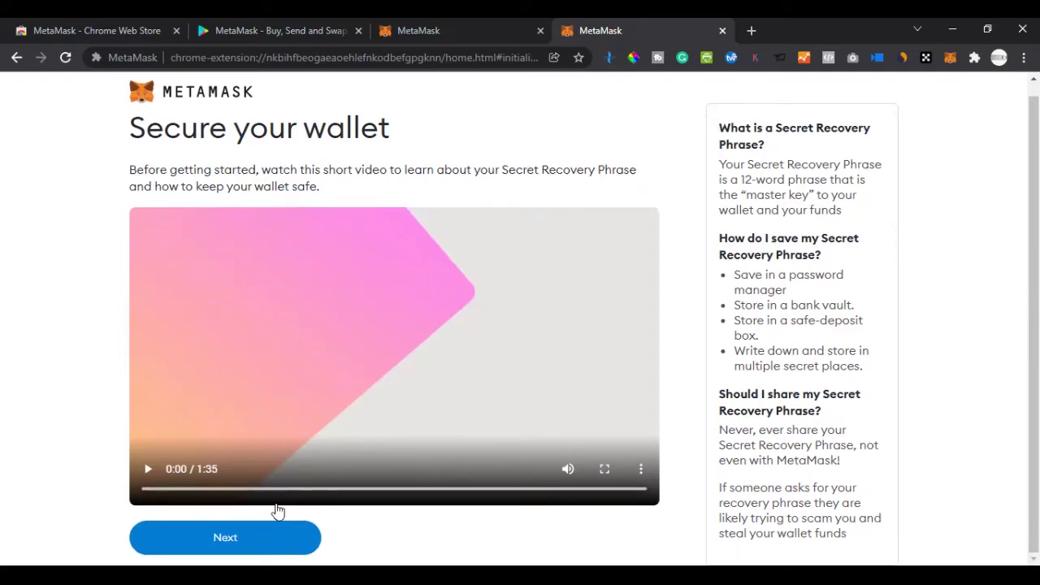
left_click(230, 548)
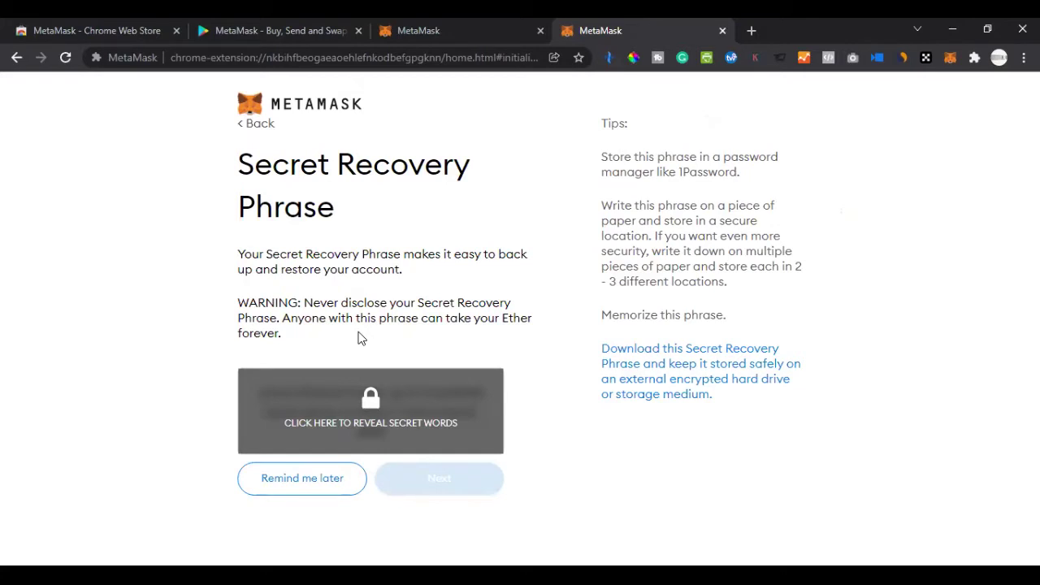
left_click(358, 415)
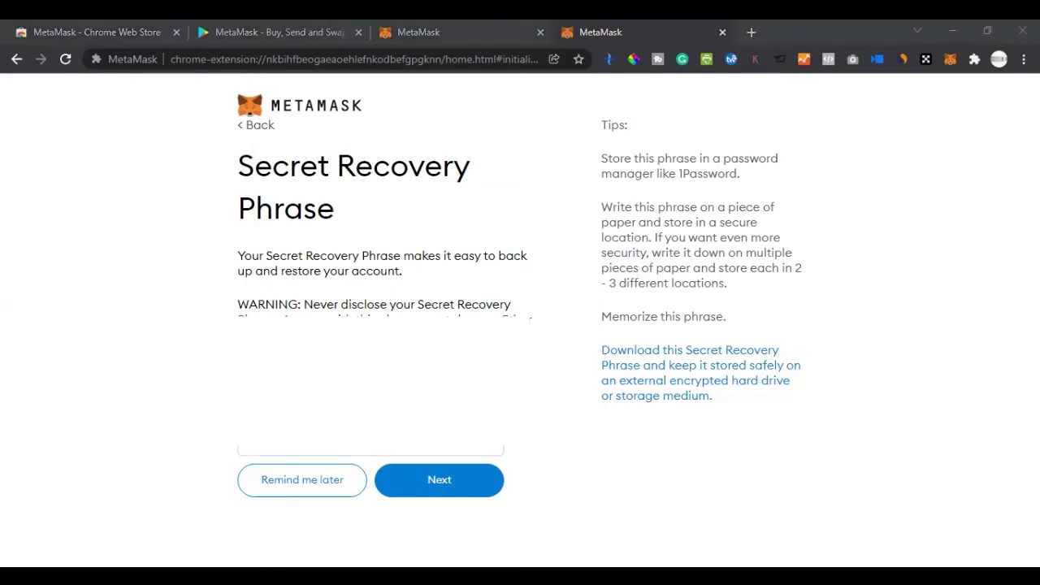
- Select the Secret Recovery Phrase words in the correct order and confirm the phrase
left_click(428, 487)
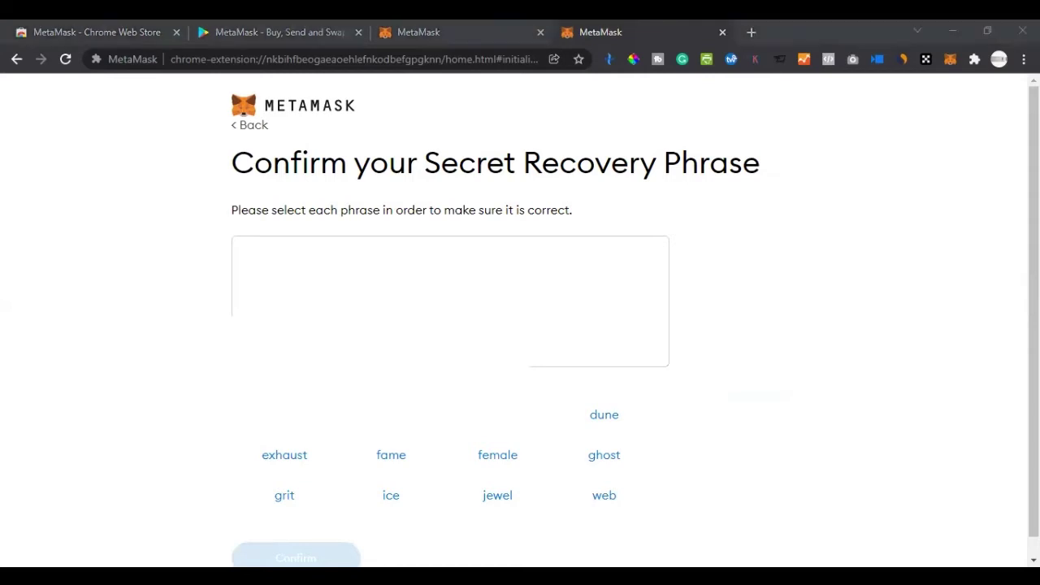
left_click(501, 538)
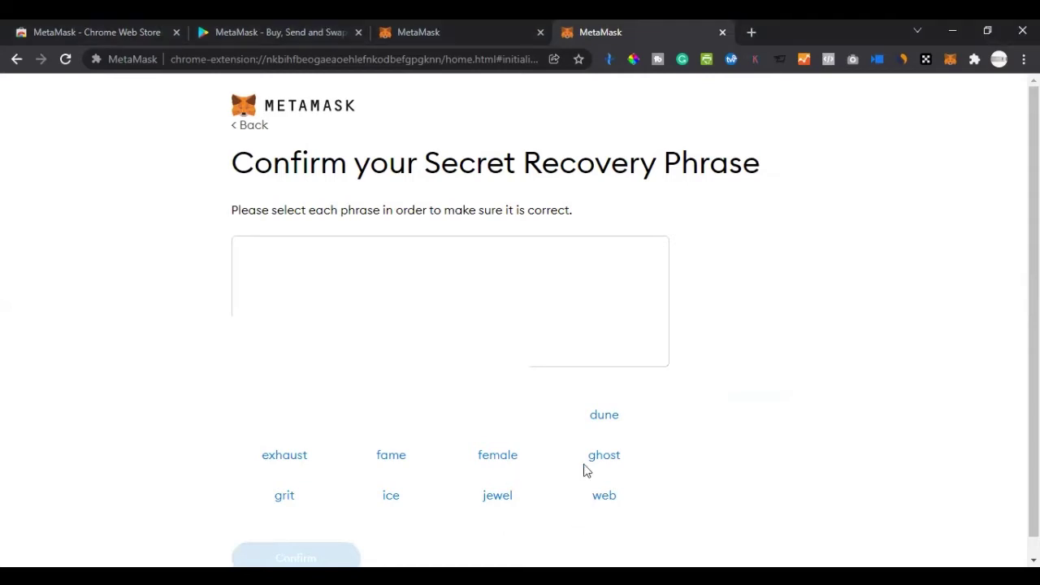
left_click(603, 416)
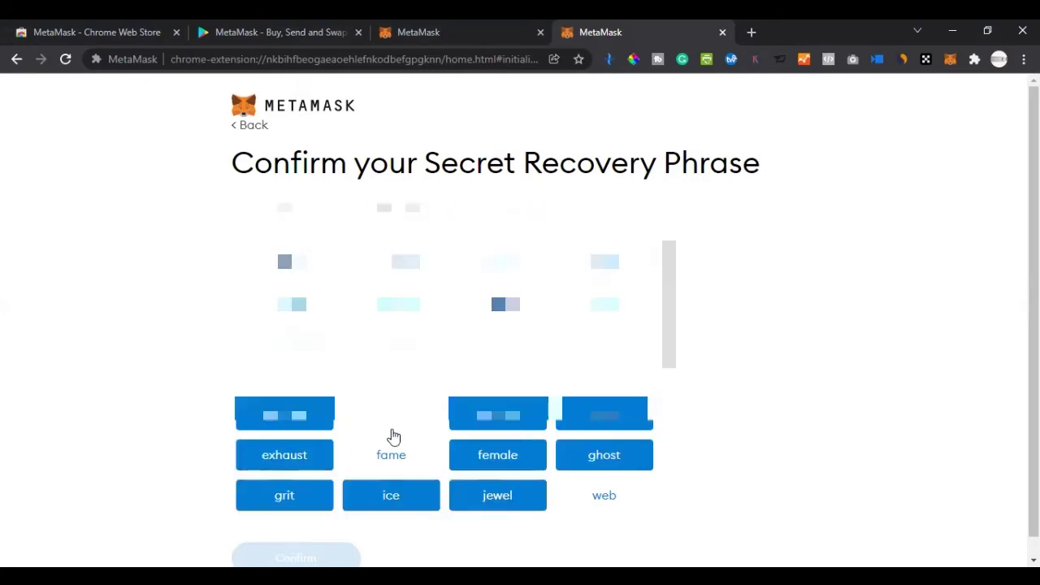
left_click(391, 455)
left_click(603, 495)
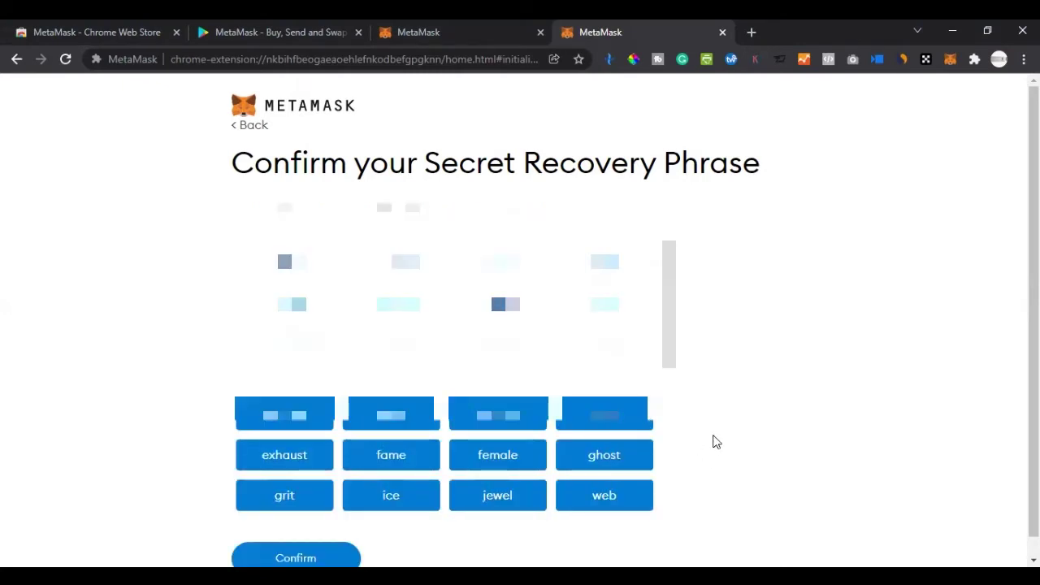
scroll(712, 443, "down", 1)
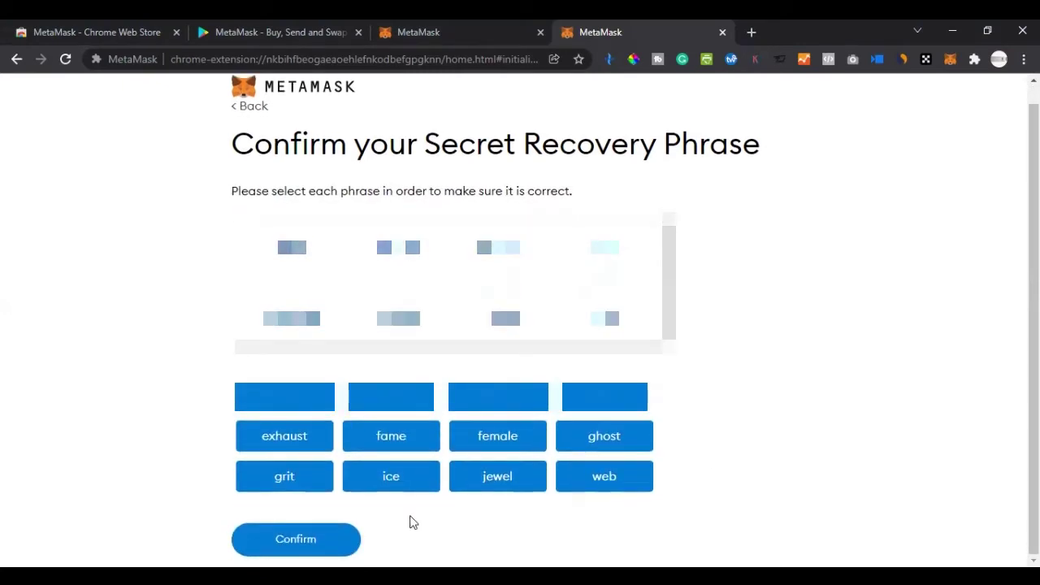
left_click(309, 547)
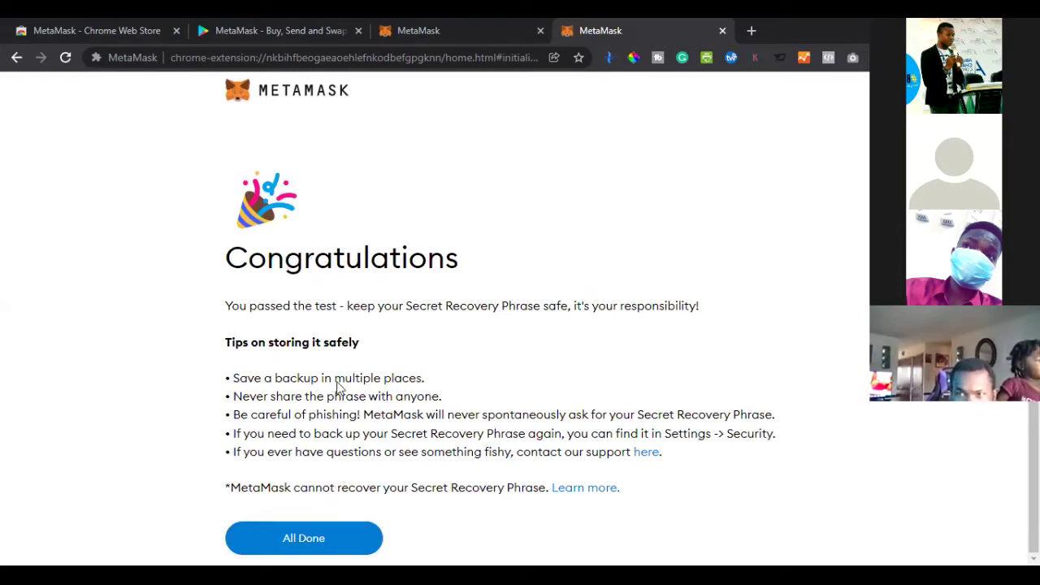
- Finish the wallet setup and dismiss the What's new notice
left_click(298, 538)
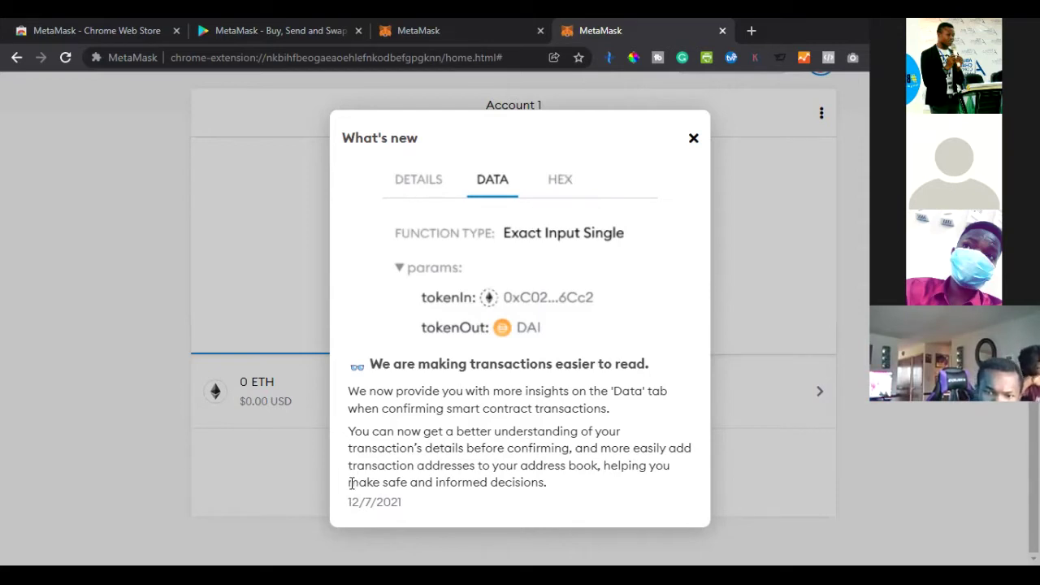
left_click(275, 479)
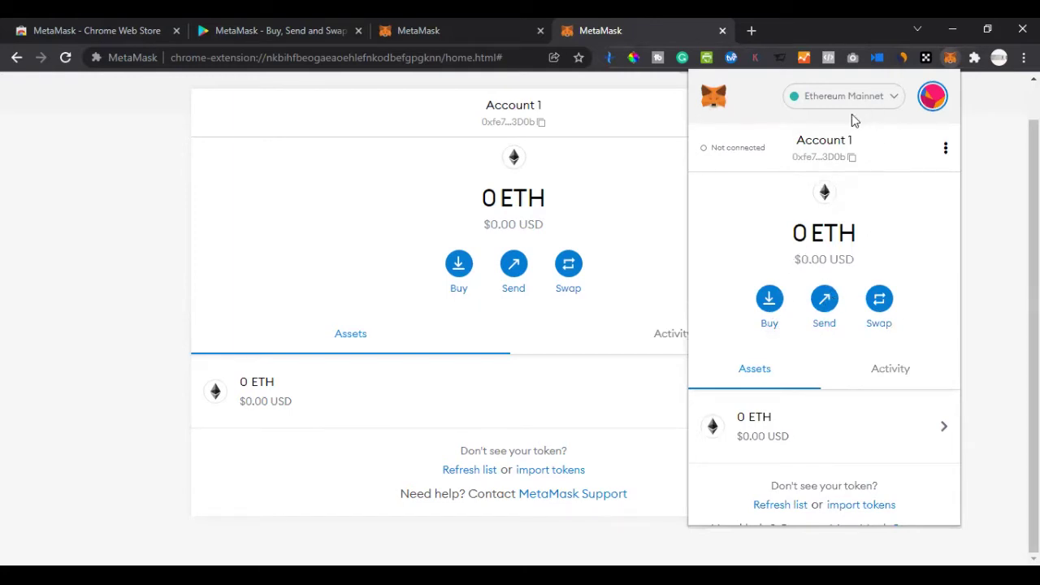
- Open the form for adding a new network from the MetaMask extension's network list
left_click(893, 98)
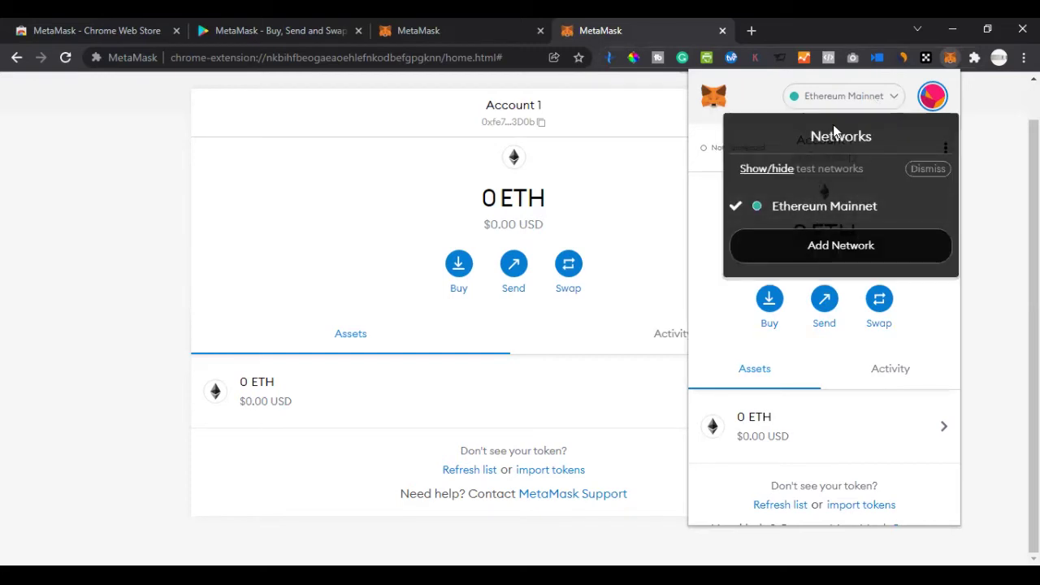
left_click(713, 308)
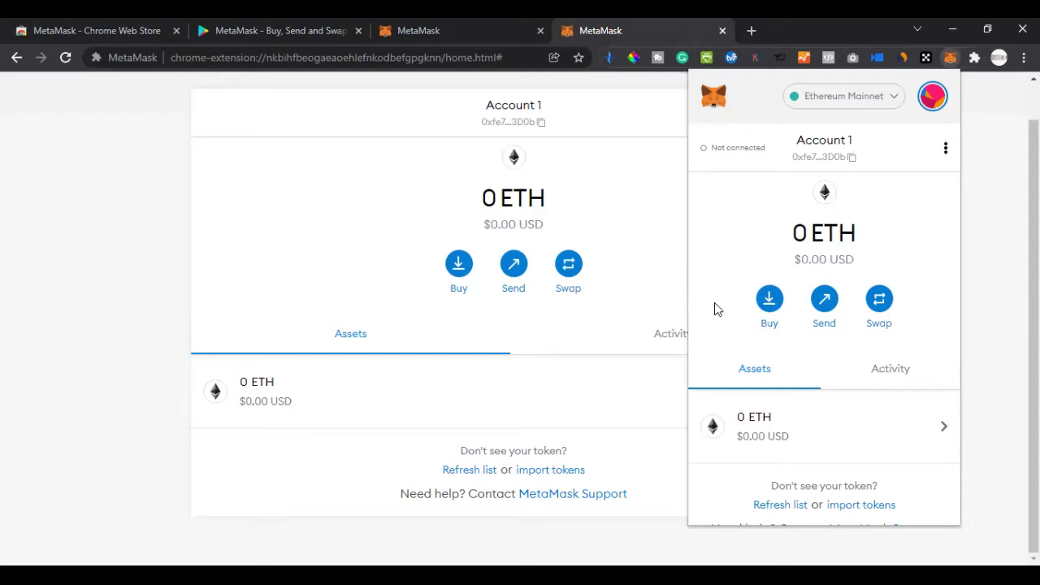
left_click(853, 99)
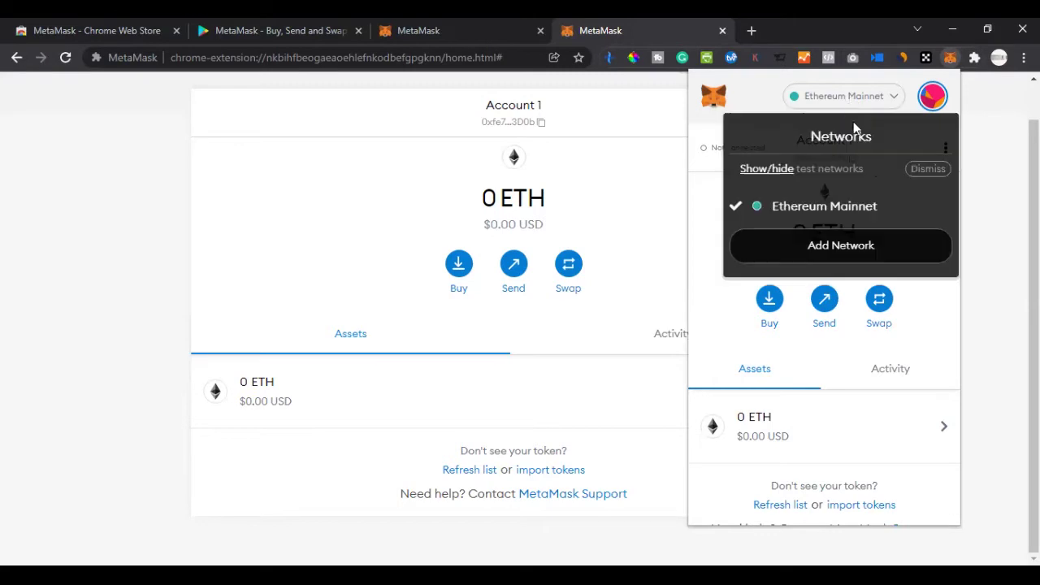
left_click(845, 249)
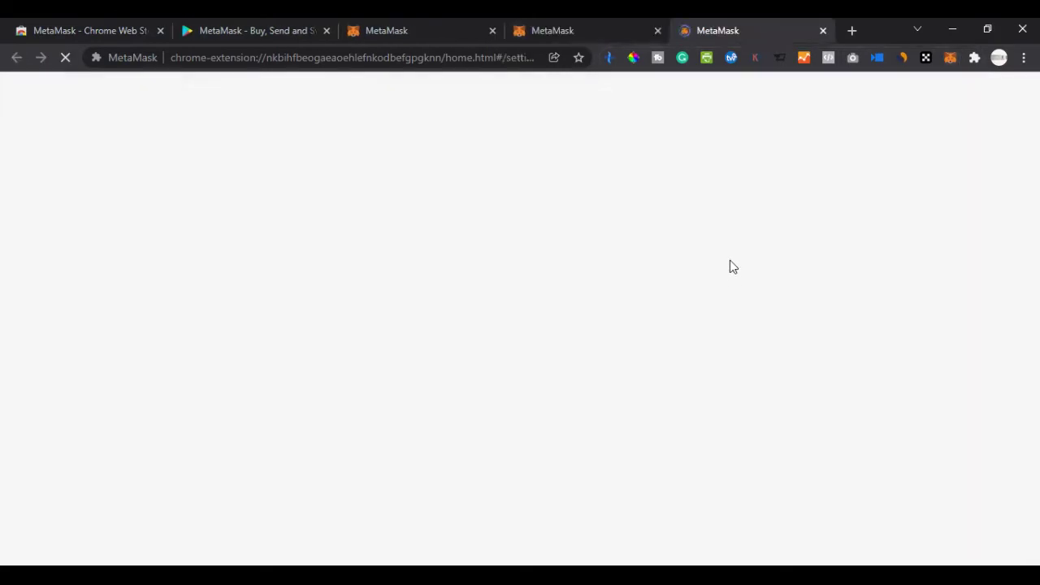
- Search the web for pankaswap and open the PancakeSwap home page at pancakeswap.finance
scroll(425, 328, "down", 2)
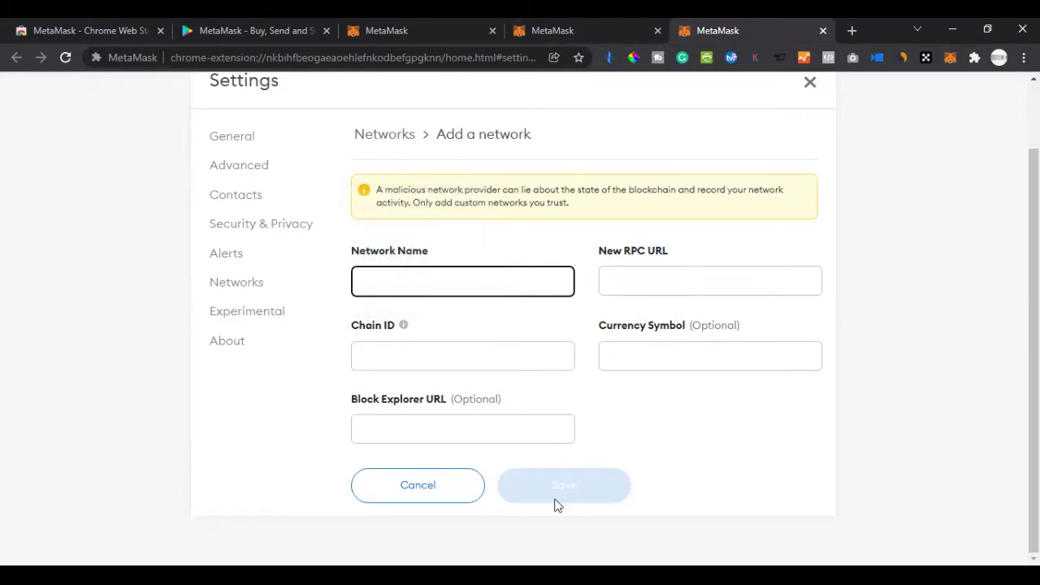
scroll(561, 488, "up", 2)
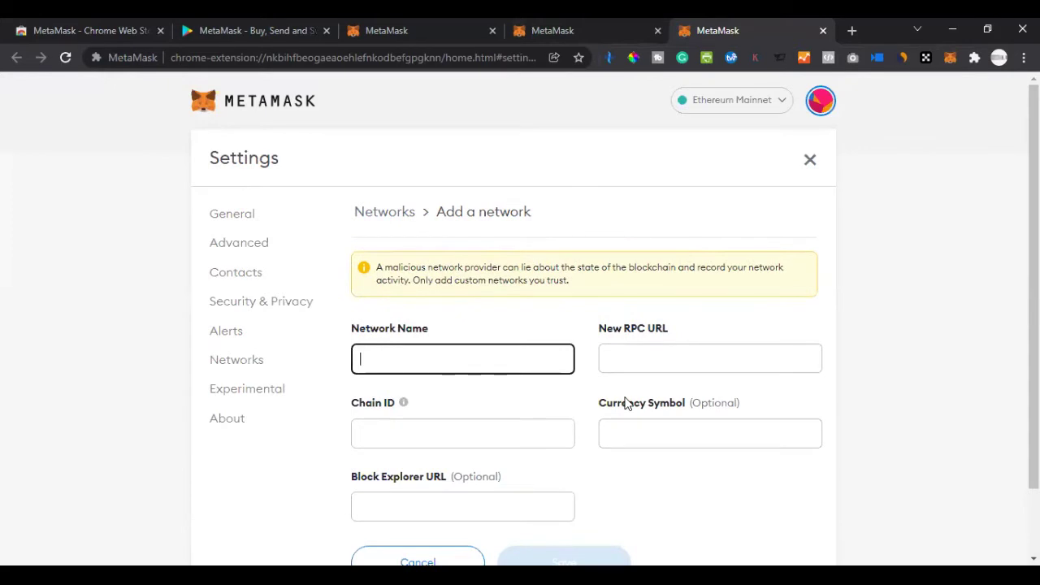
left_click(345, 60)
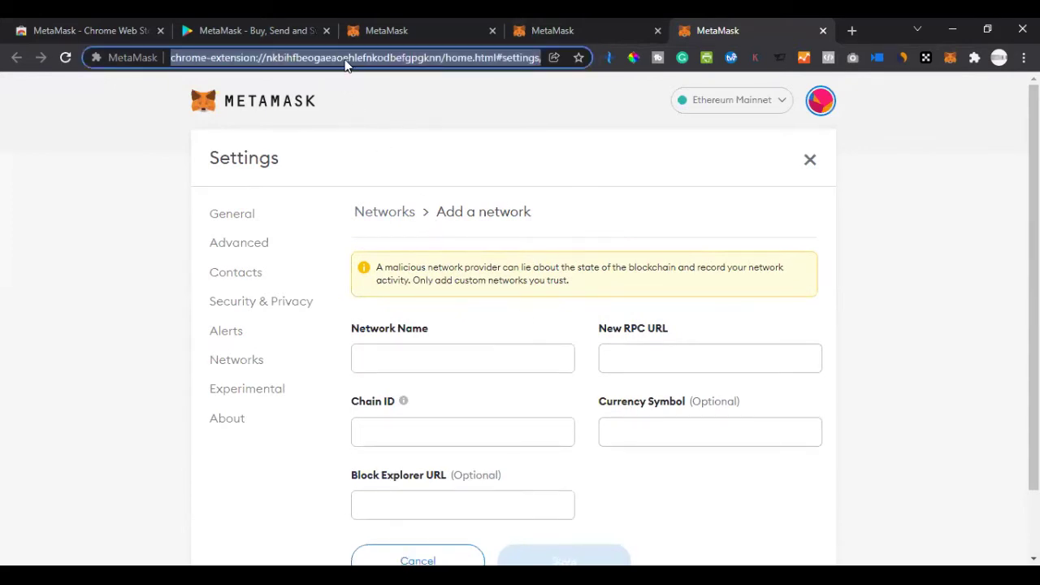
type("pan")
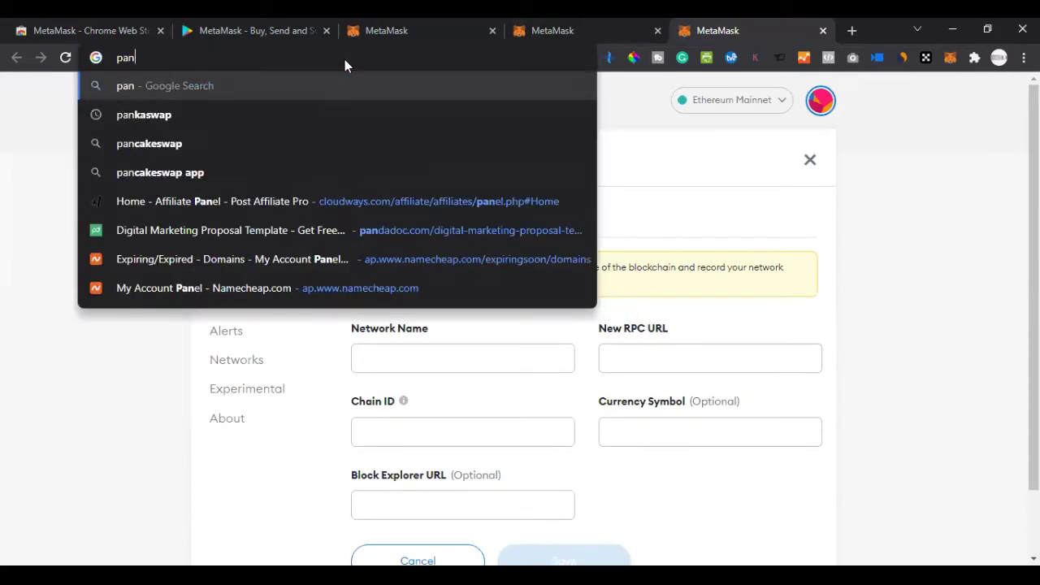
left_click(154, 118)
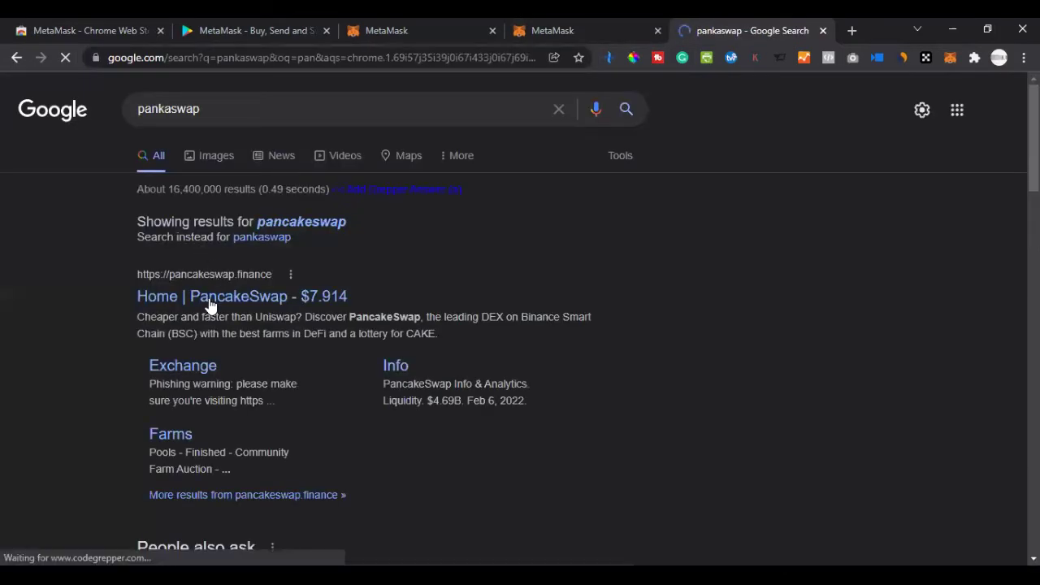
left_click(209, 302)
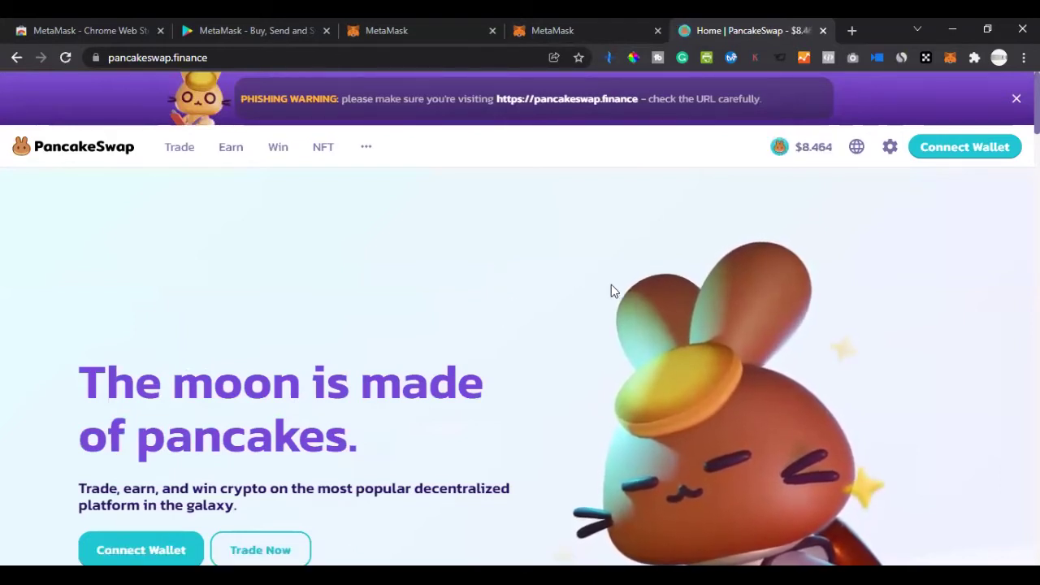
scroll(616, 286, "down", 2)
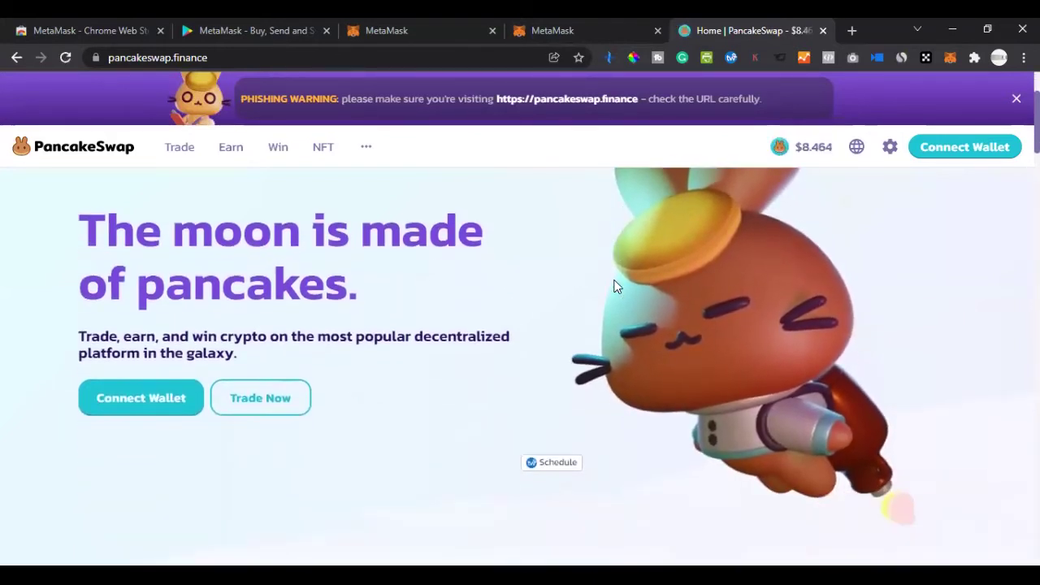
scroll(615, 287, "up", 1)
scroll(614, 288, "up", 1)
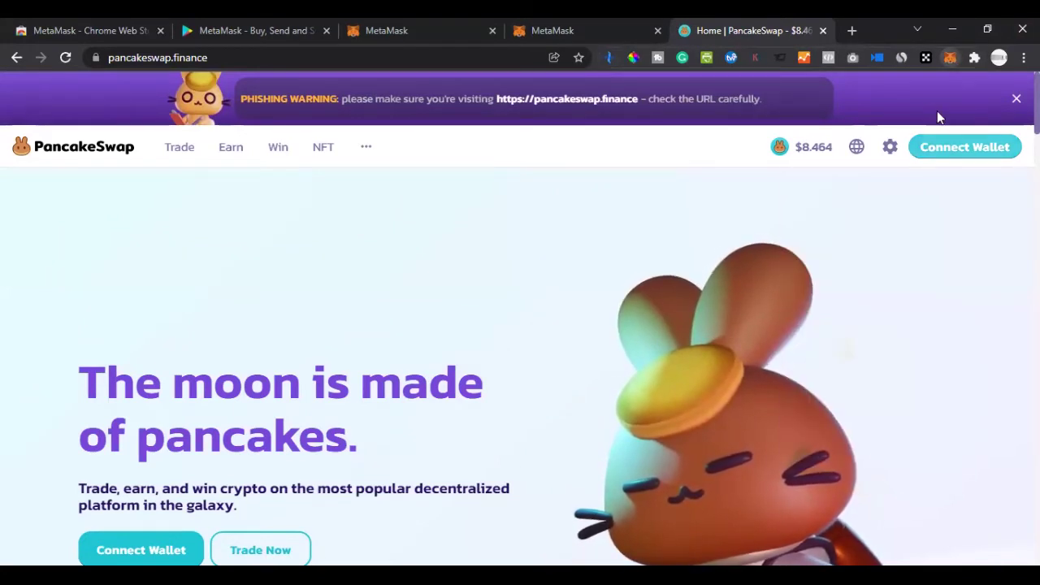
- Connect the MetaMask wallet to PancakeSwap, adding and switching to Binance Smart Chain Mainnet
left_click(935, 156)
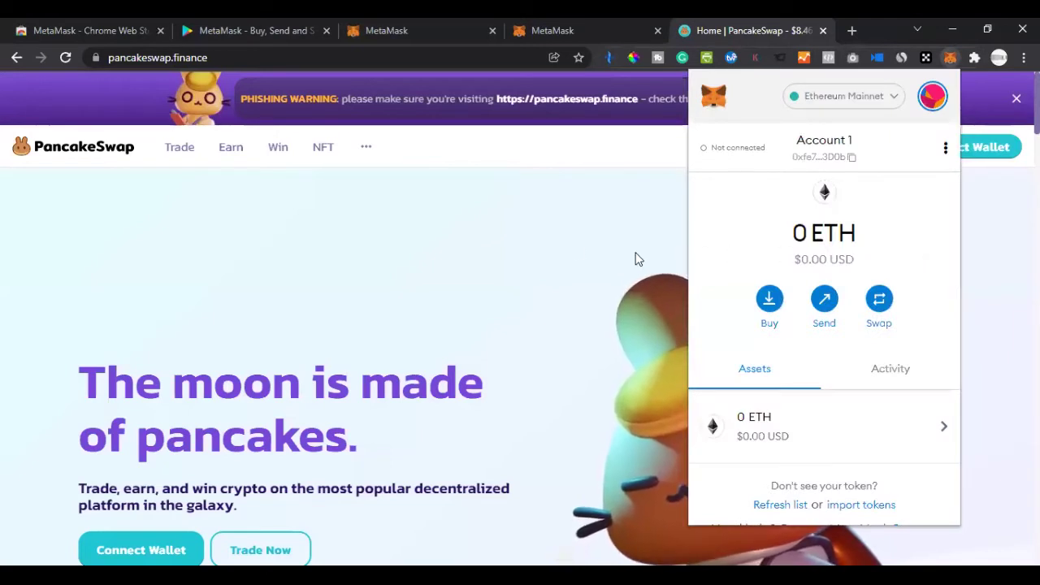
left_click(576, 251)
left_click(978, 155)
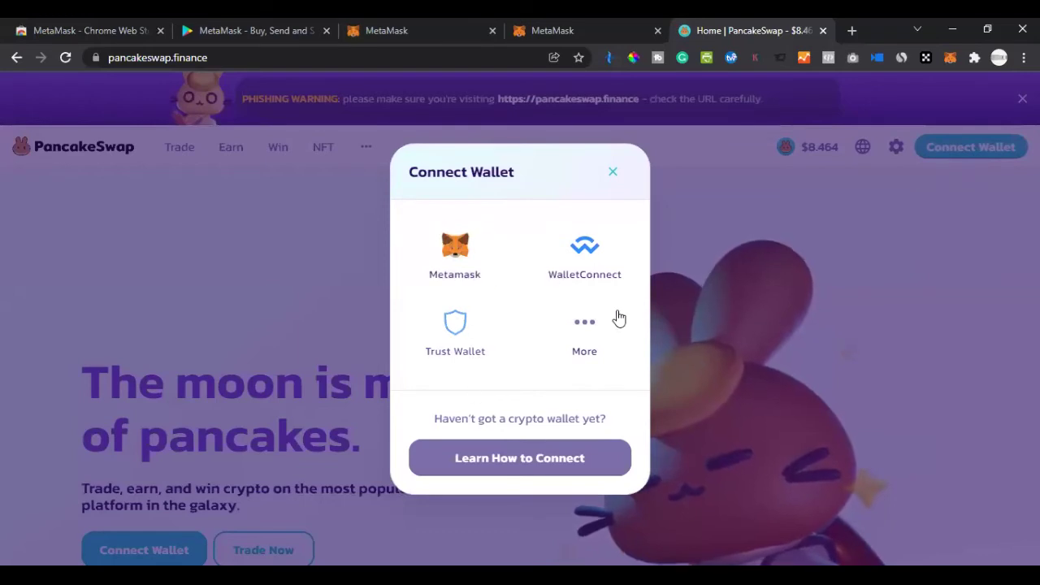
left_click(586, 351)
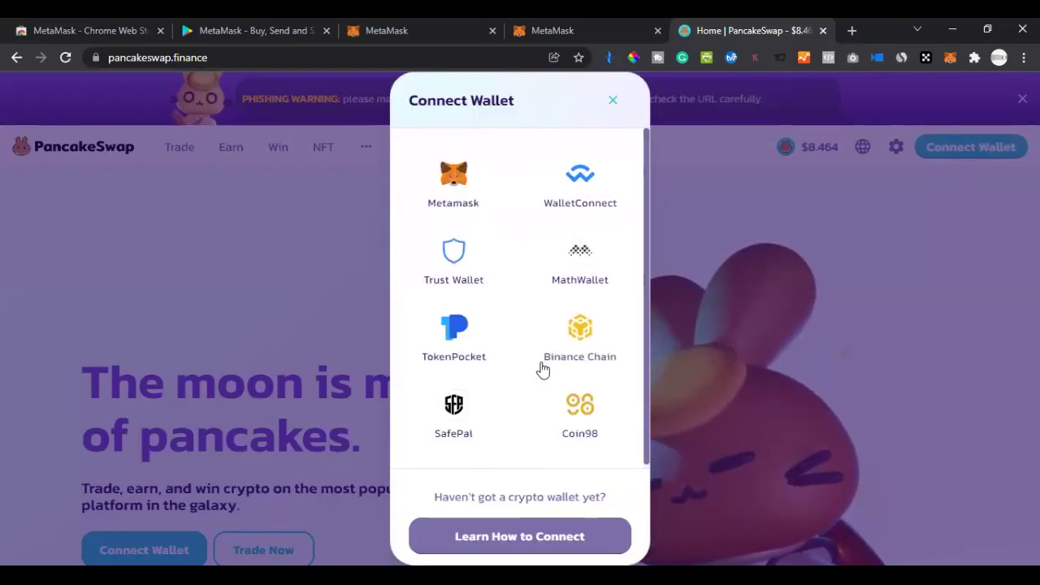
left_click(455, 183)
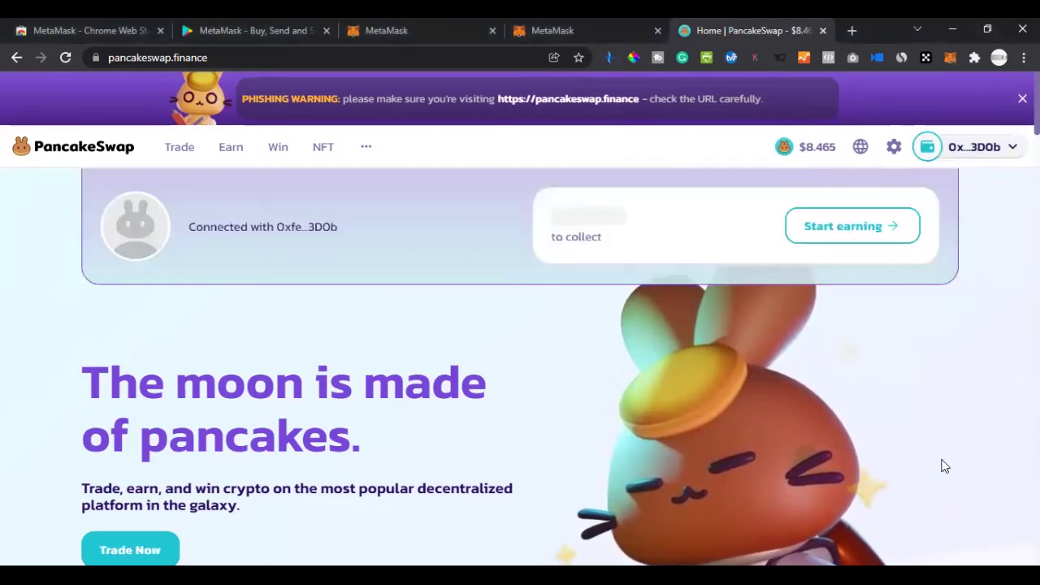
- Check the active network and the available networks in the MetaMask extension's network list
left_click(948, 65)
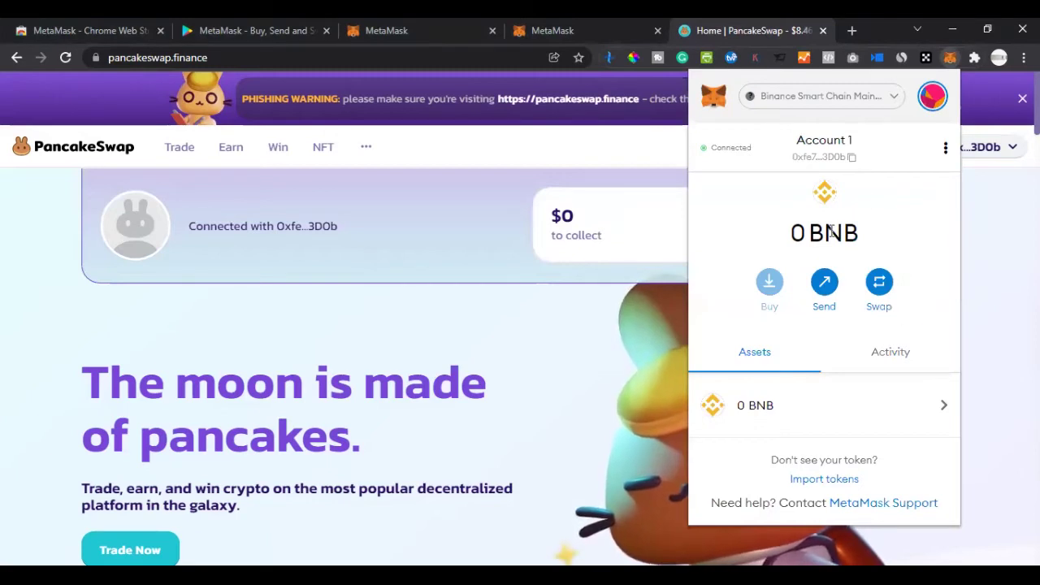
left_click(894, 99)
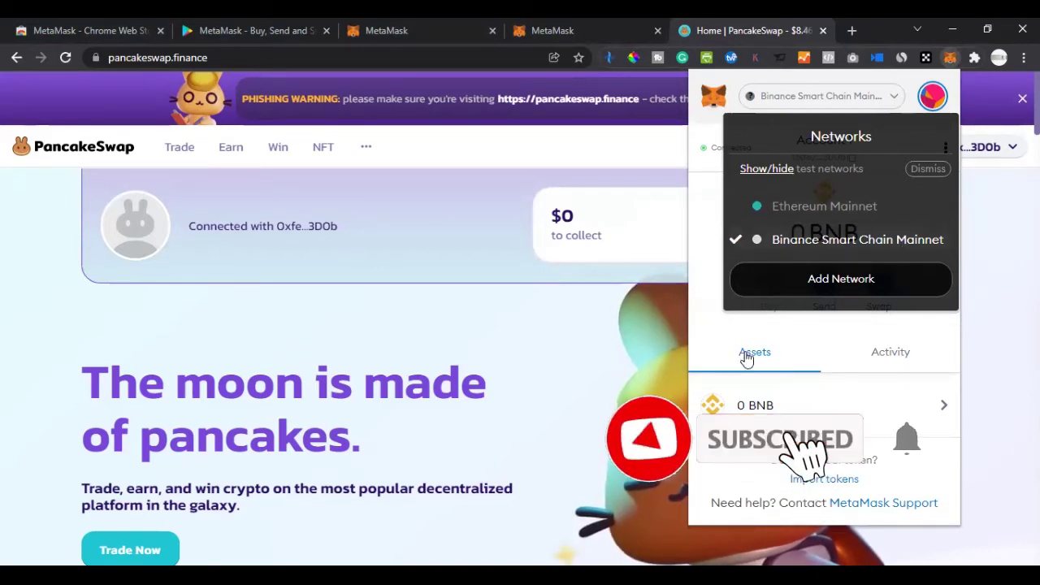
left_click(713, 328)
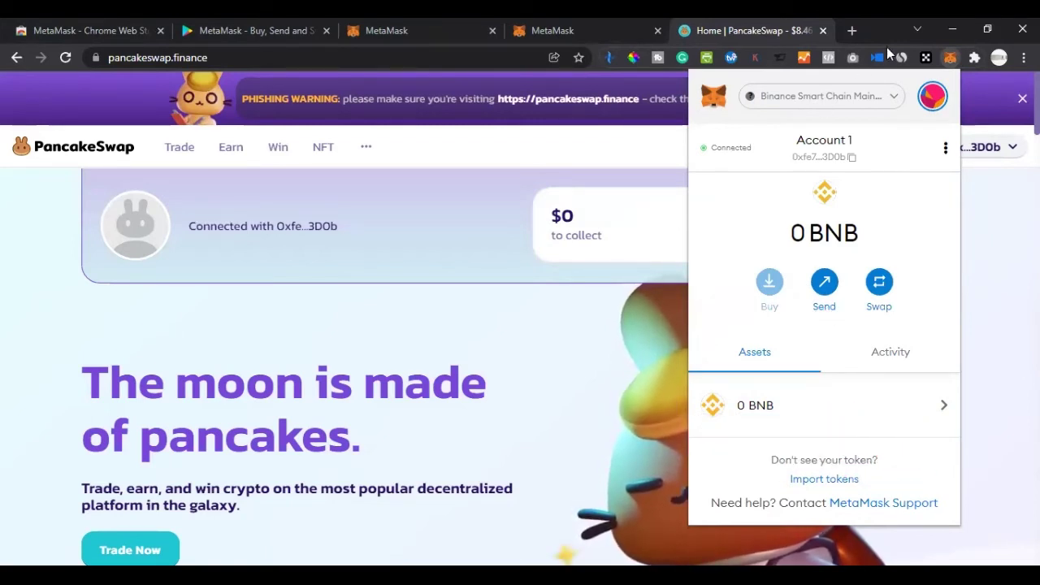
- Search for uniswap in a new browser tab and open the Uniswap Protocol home page
key("ctrl+t")
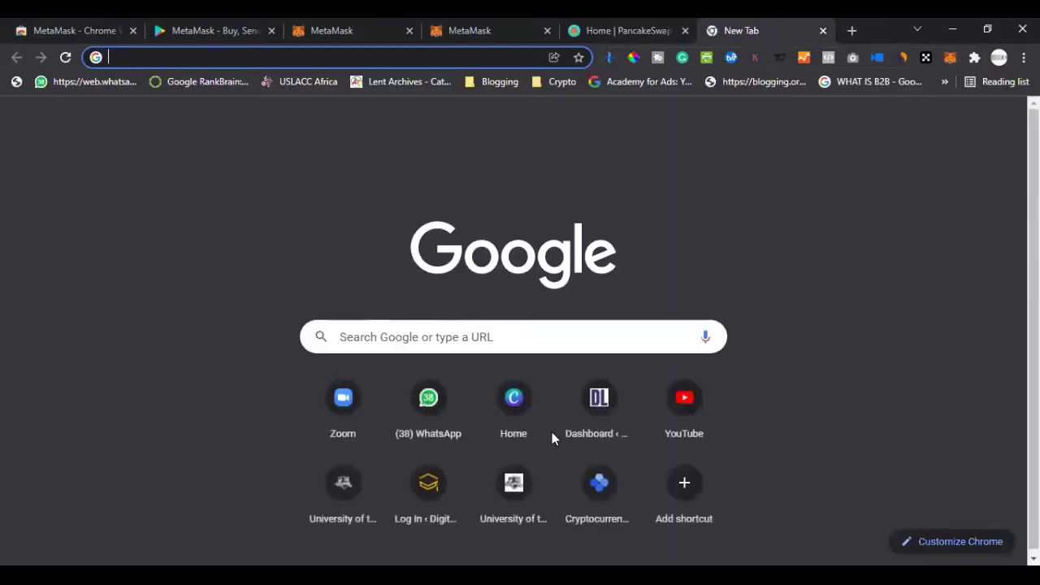
type("uni")
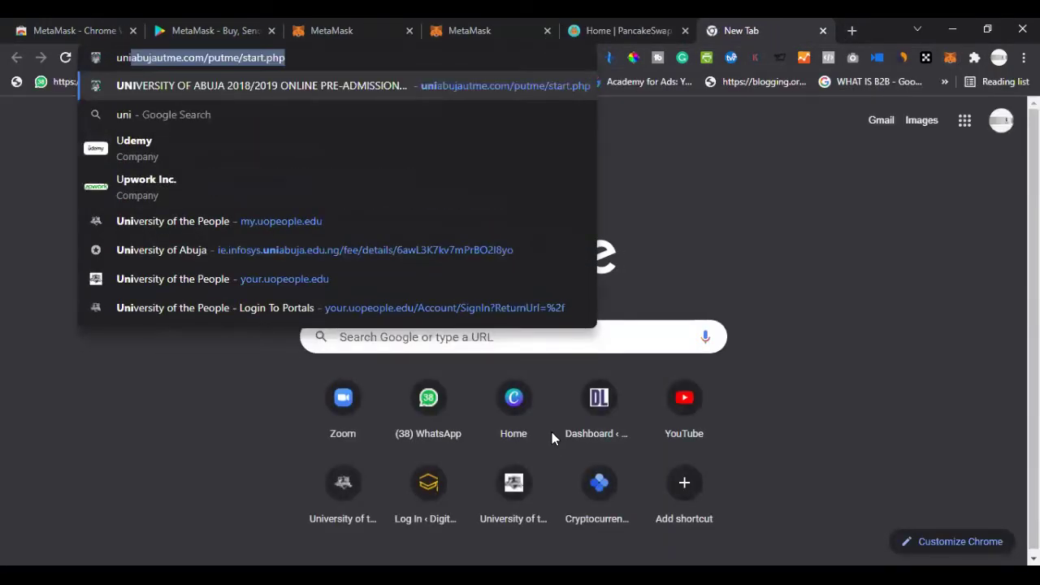
type("swao")
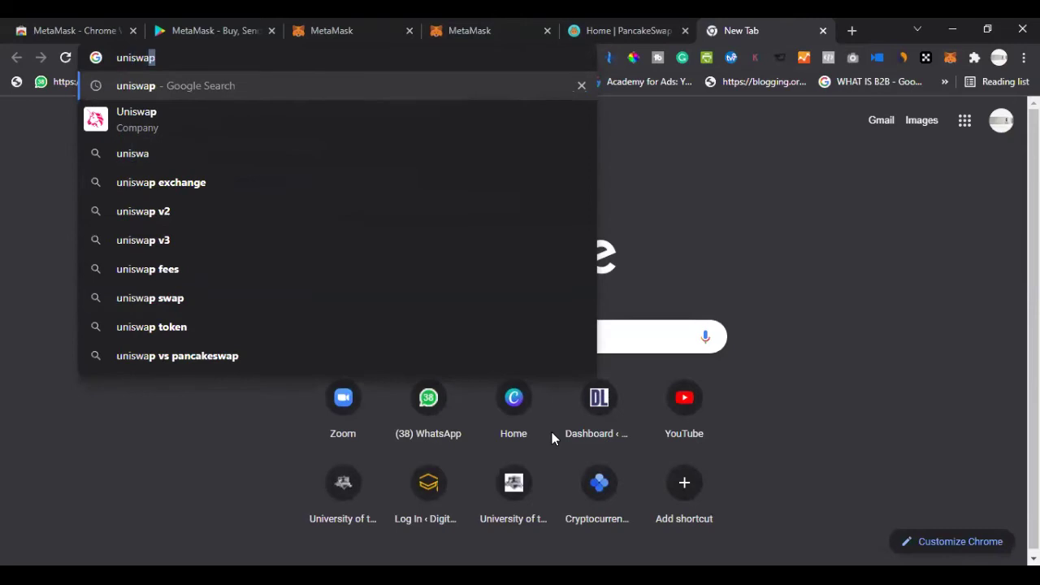
key("BackSpace")
type("p")
key("Return")
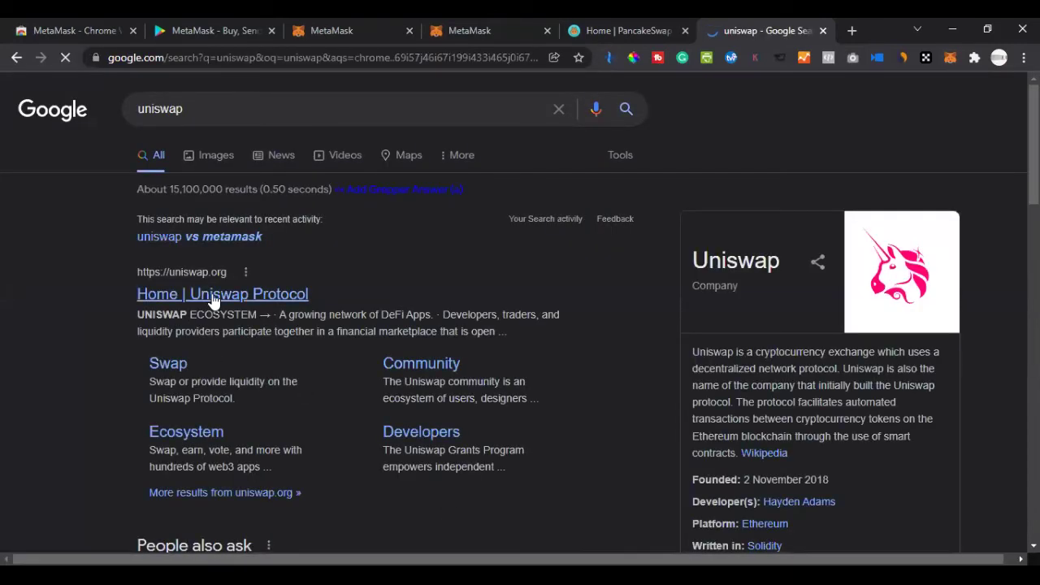
left_click(213, 296)
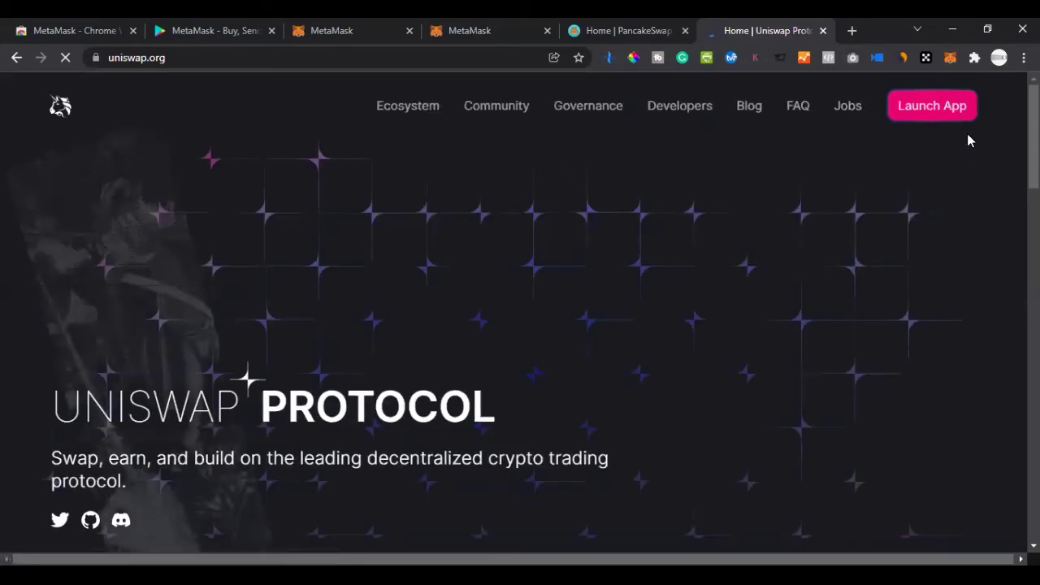
- Launch the Uniswap app and connect the MetaMask wallet to it
left_click(932, 114)
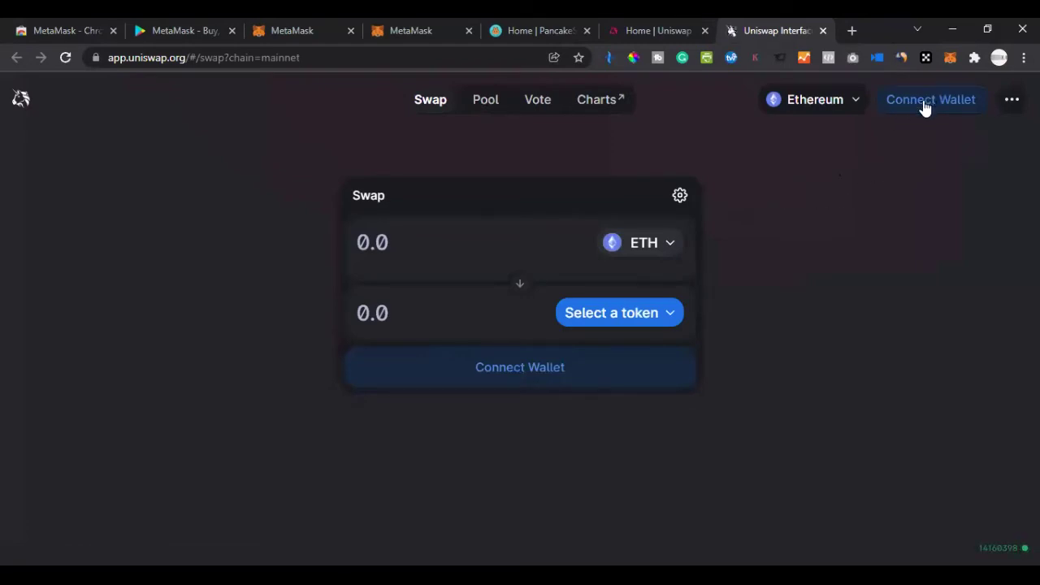
left_click(857, 103)
left_click(919, 98)
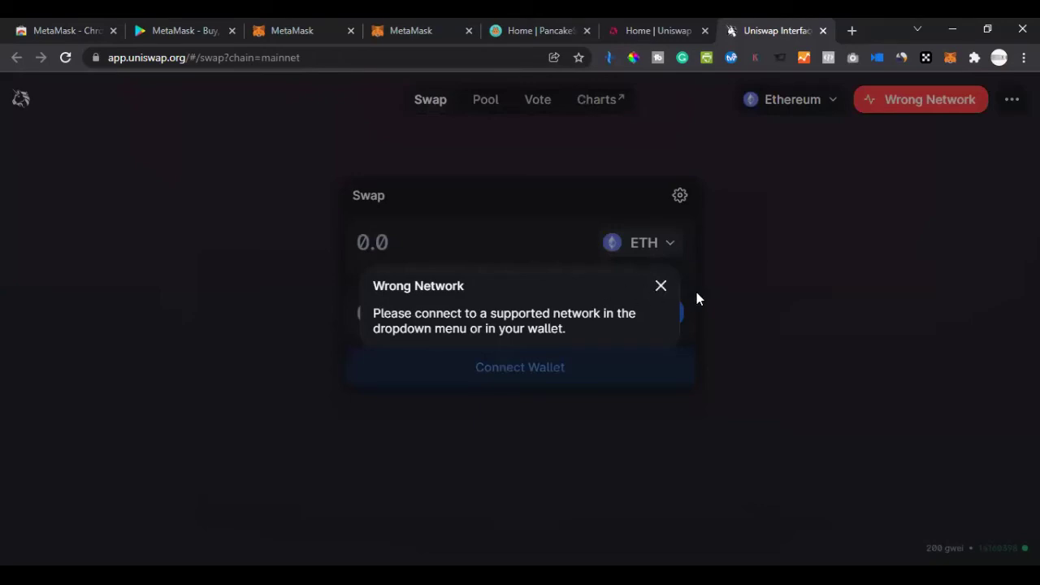
- Switch the MetaMask extension's active network to Ethereum Mainnet for Uniswap
left_click(950, 58)
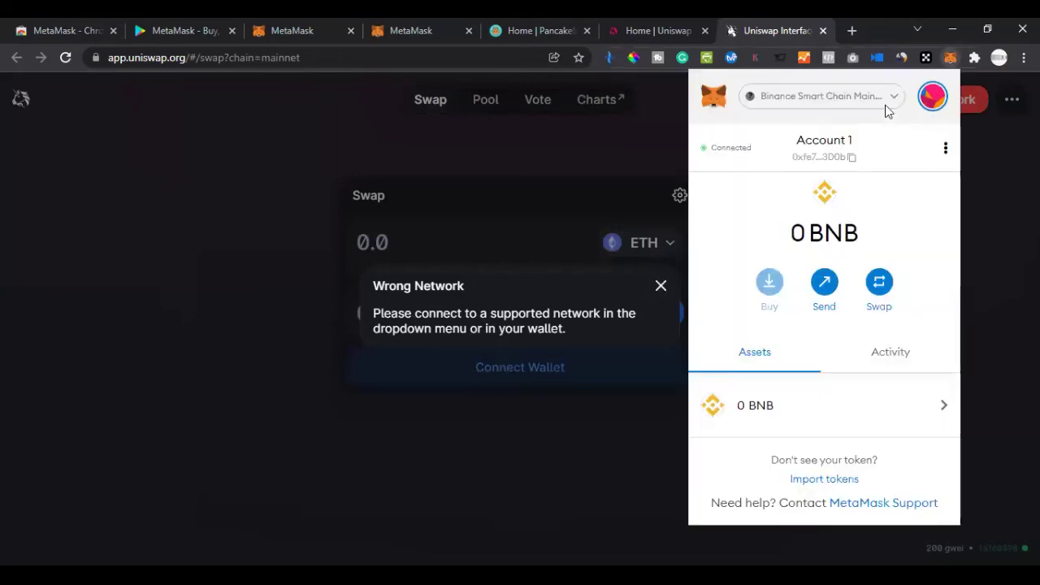
left_click(793, 99)
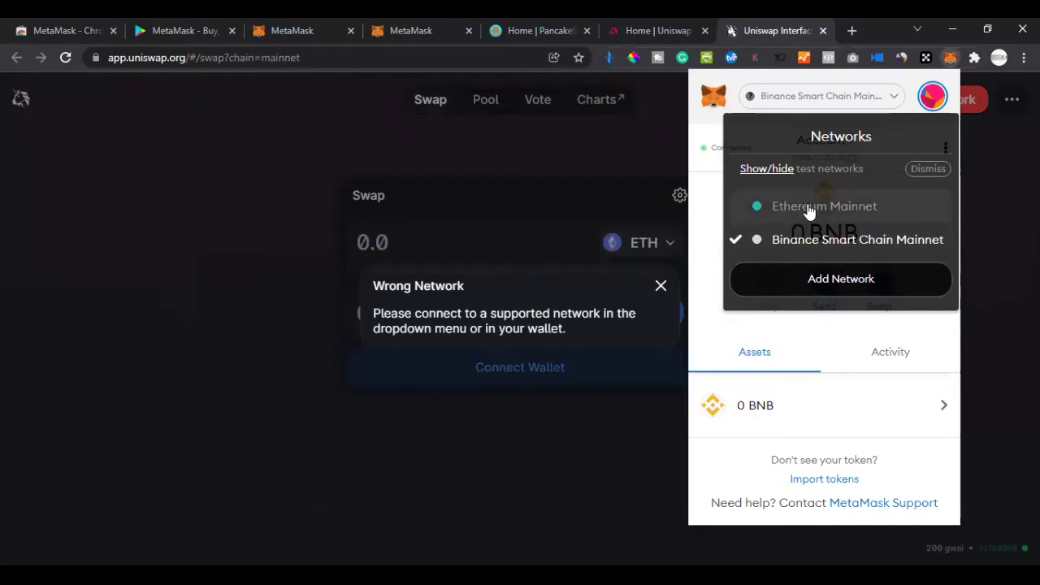
left_click(808, 208)
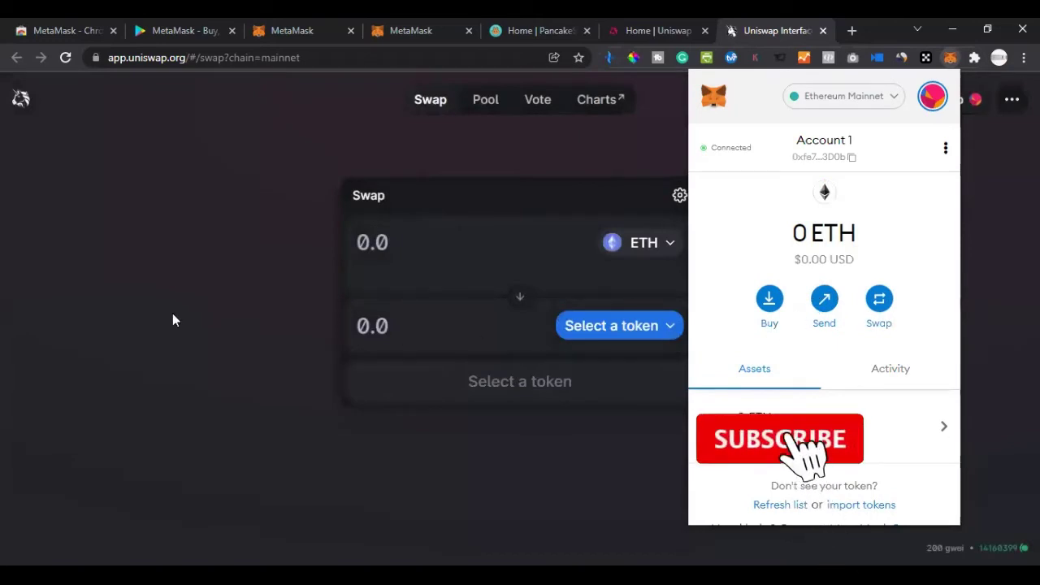
left_click(174, 318)
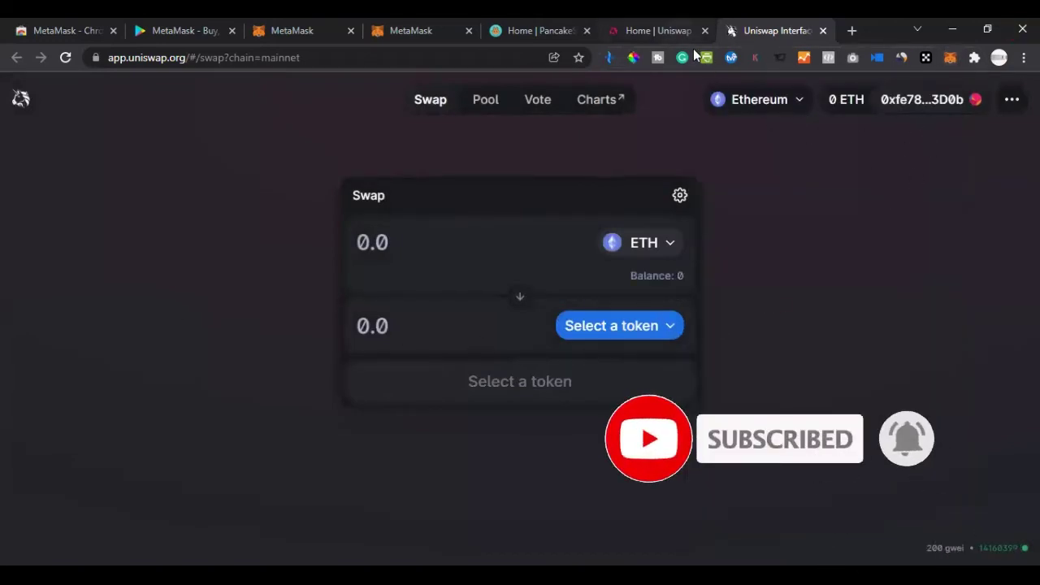
- Return to the PancakeSwap page and reconnect the MetaMask wallet to it
left_click(659, 30)
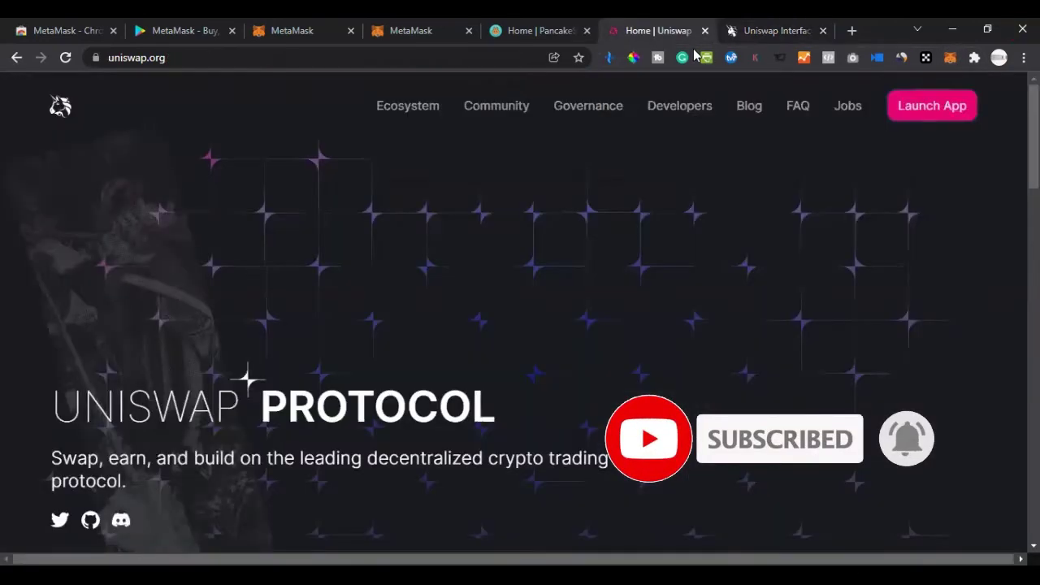
left_click(532, 32)
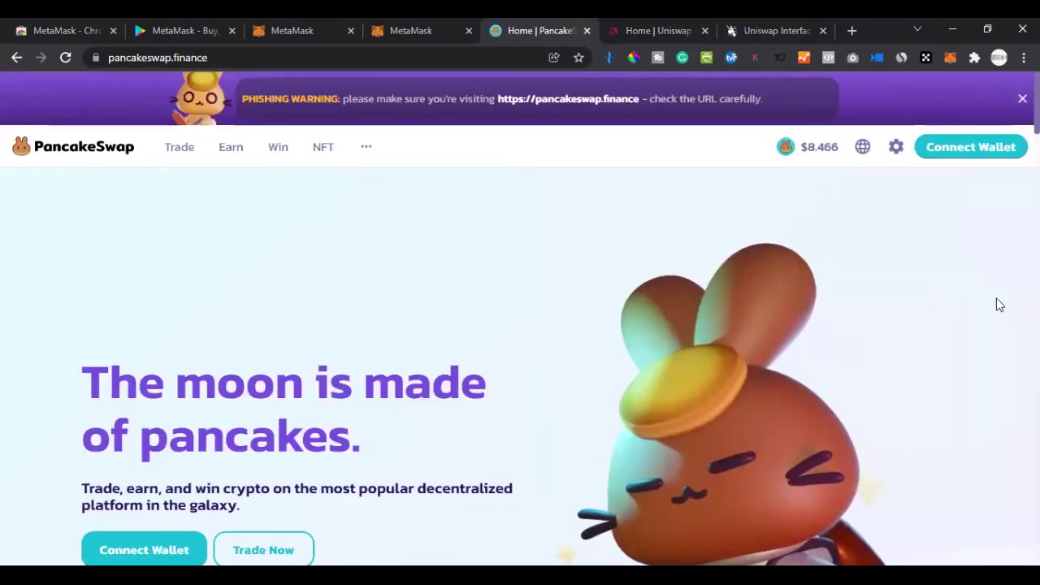
left_click(955, 148)
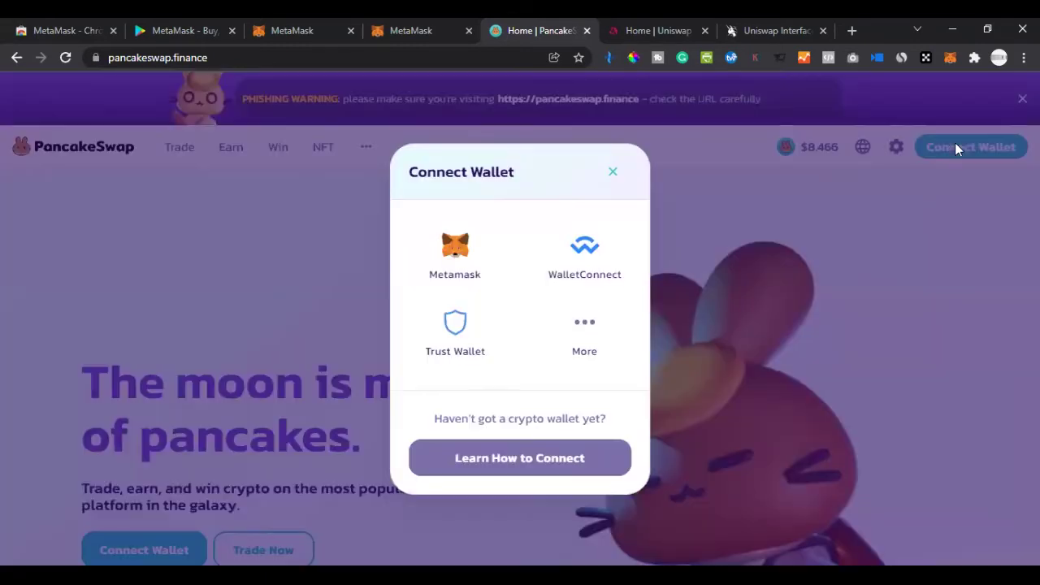
left_click(443, 271)
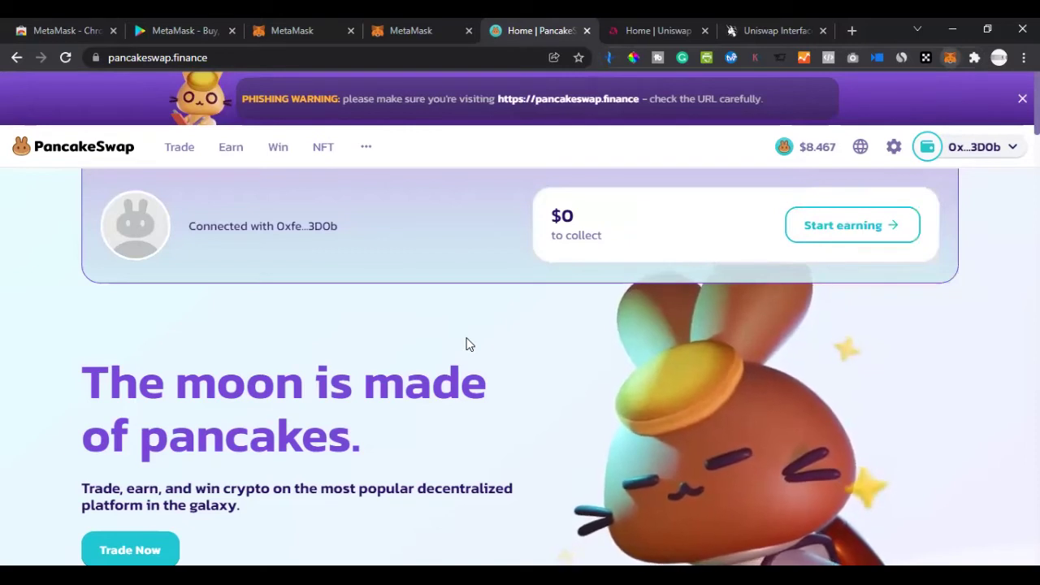
key("alt+shift+m")
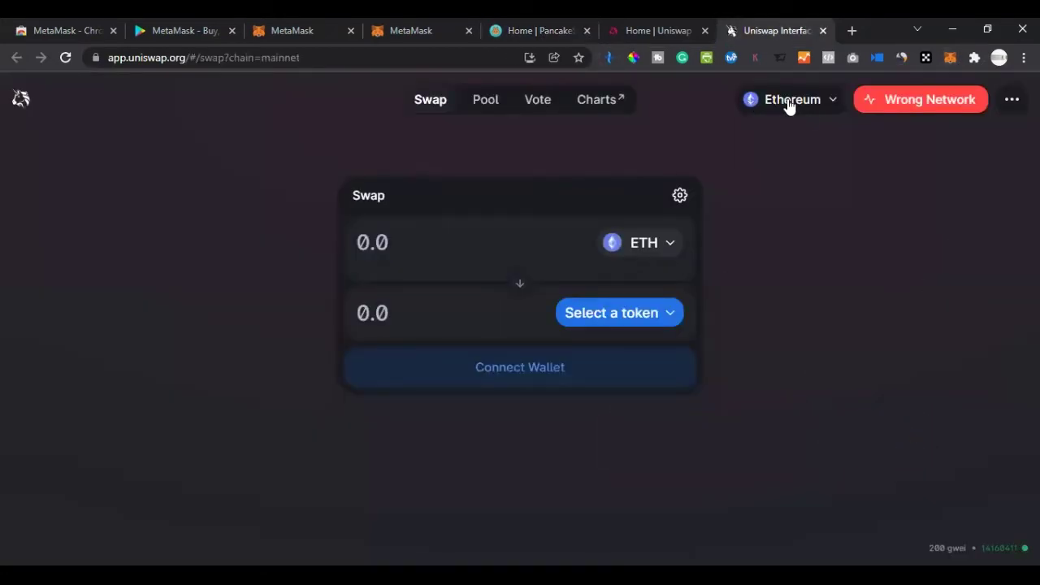
- Try to switch Uniswap to the Polygon network and connect the wallet on it, dismissing the notices
left_click(780, 107)
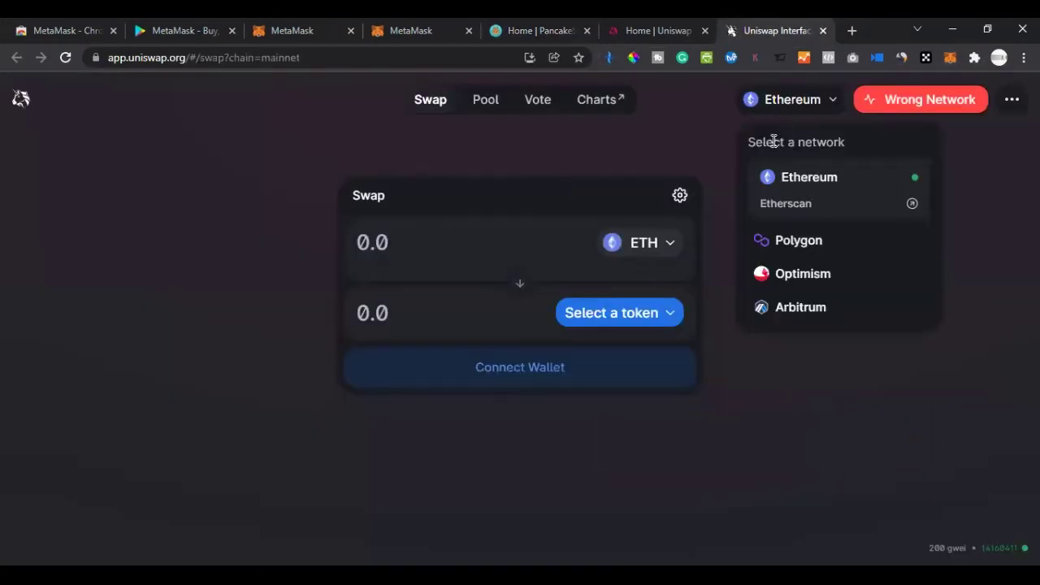
left_click(796, 240)
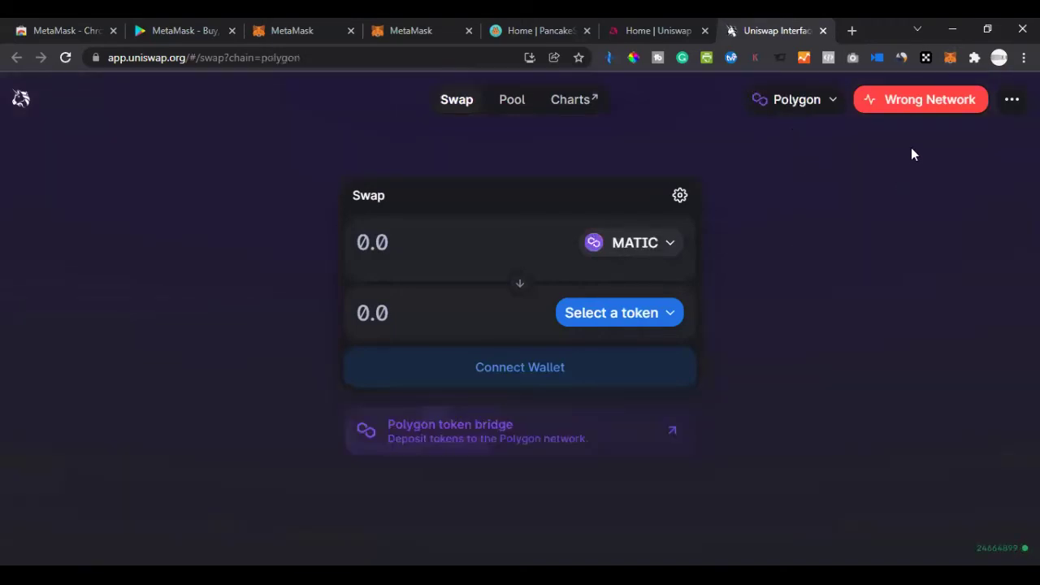
left_click(920, 109)
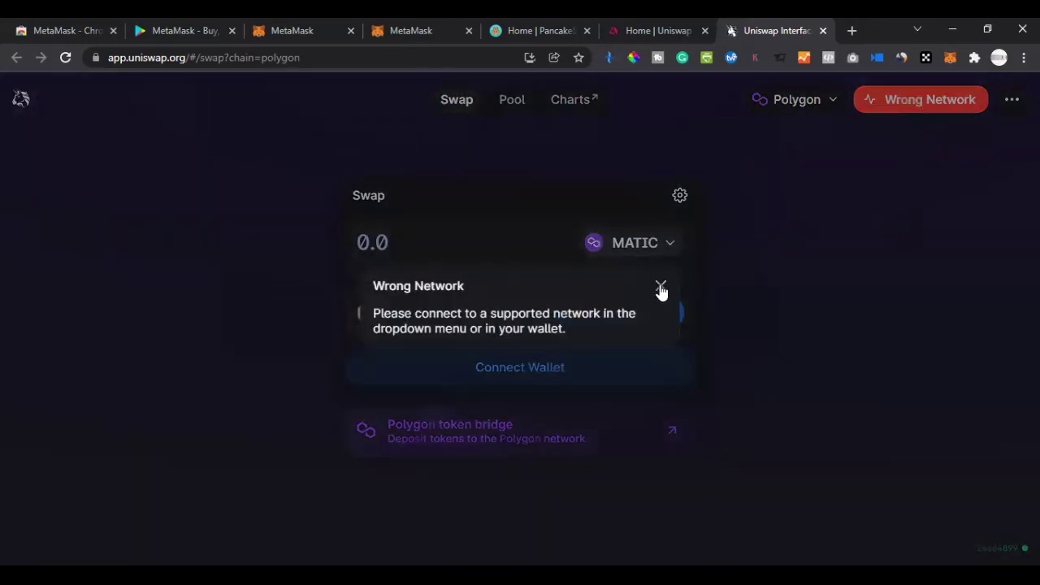
left_click(660, 289)
left_click(938, 101)
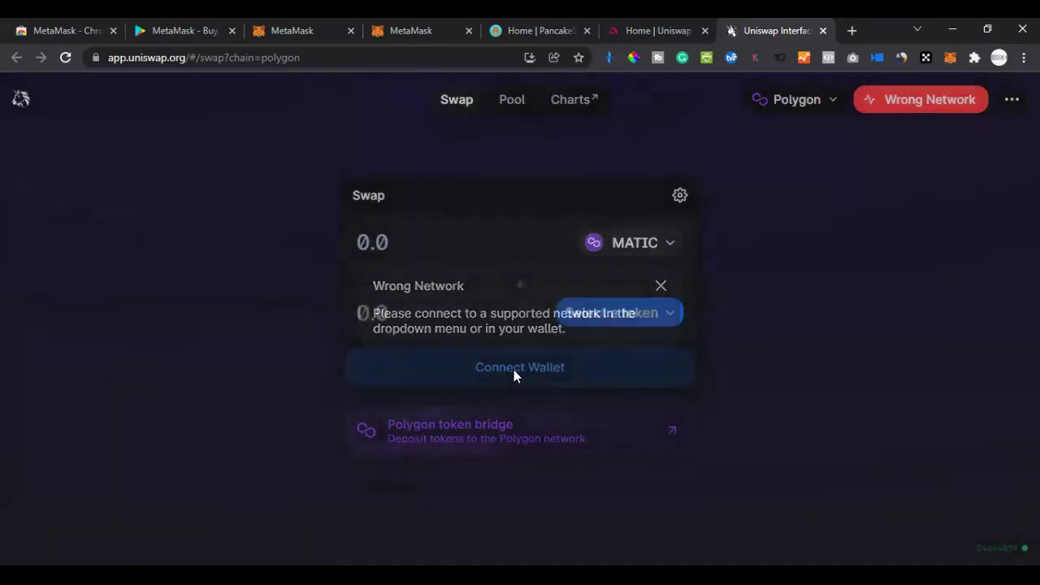
left_click(506, 372)
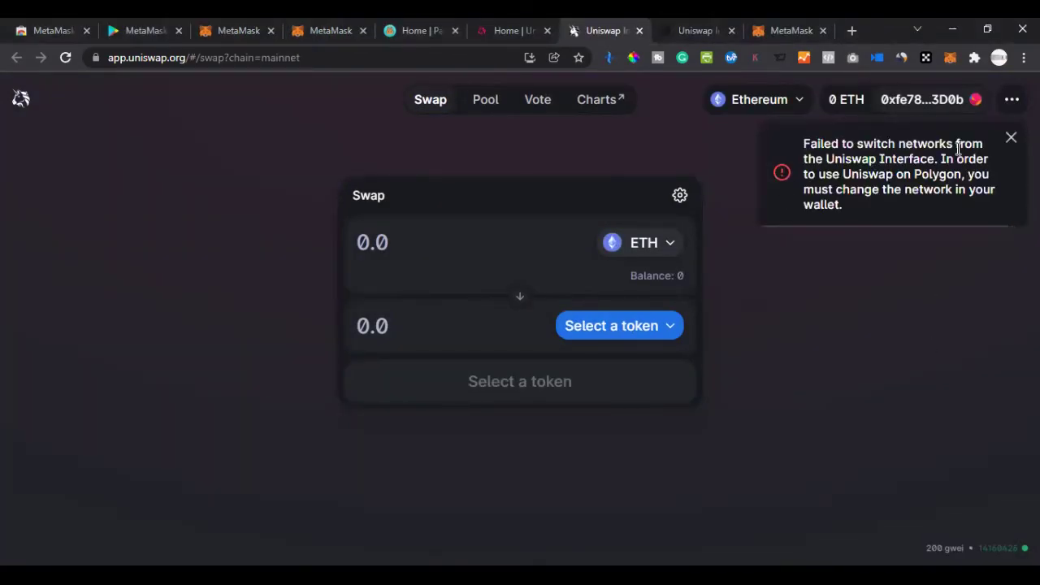
left_click(1011, 137)
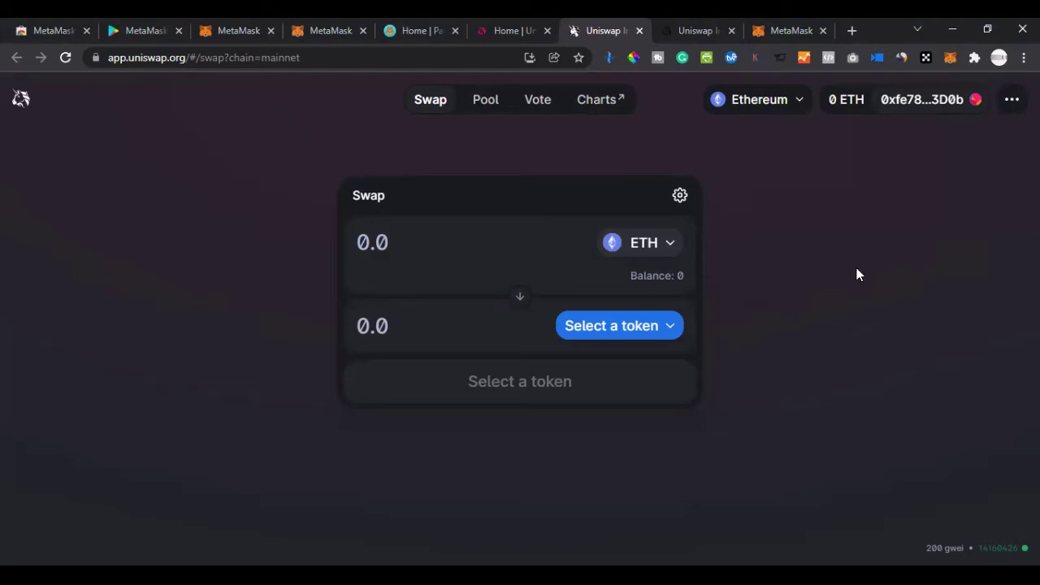
- Switch Uniswap and the connected MetaMask wallet to the Polygon network and check the wallet's network list
left_click(798, 111)
mouse_move(796, 106)
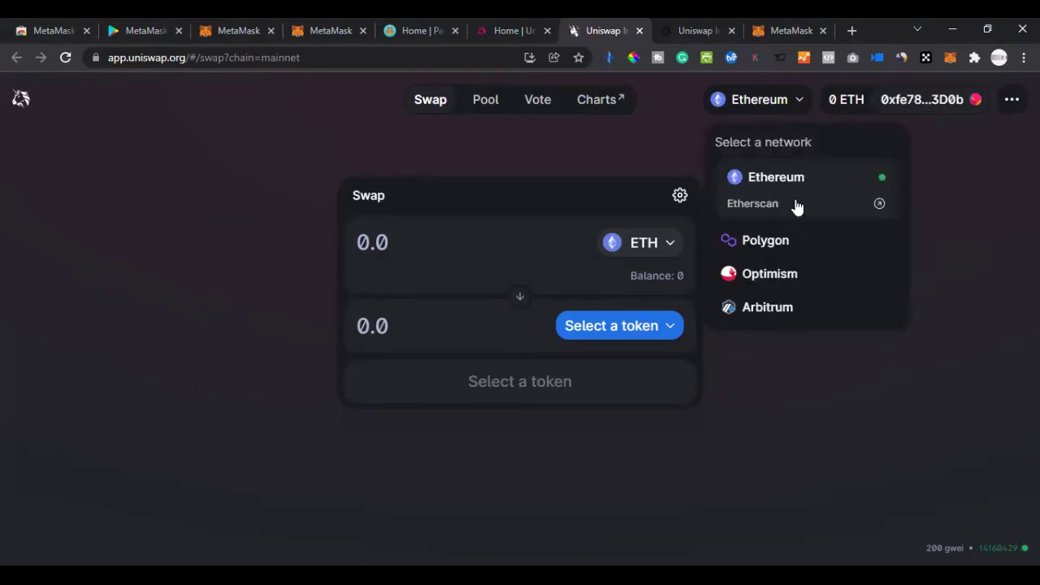
left_click(763, 246)
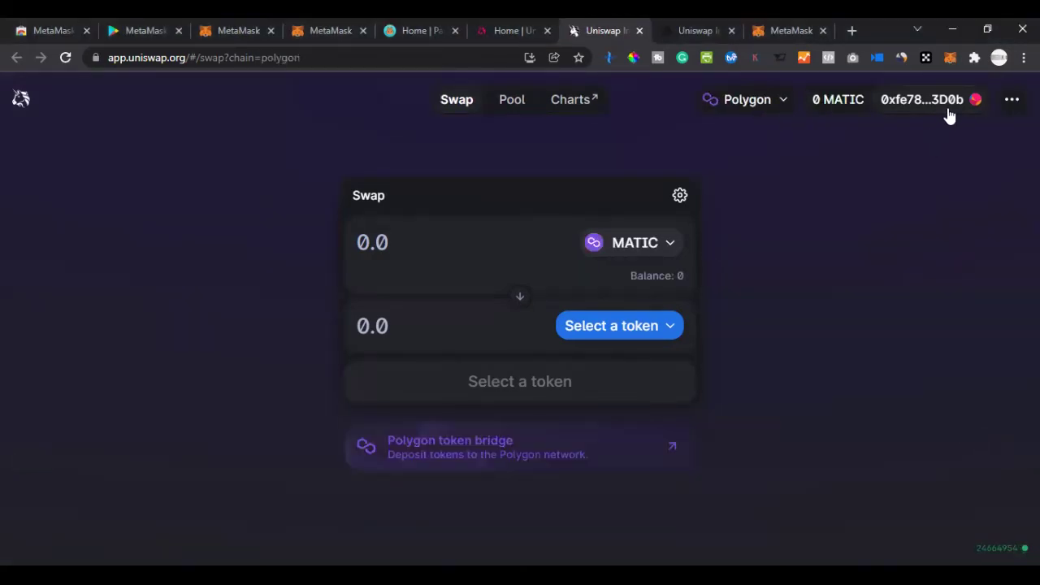
left_click(950, 61)
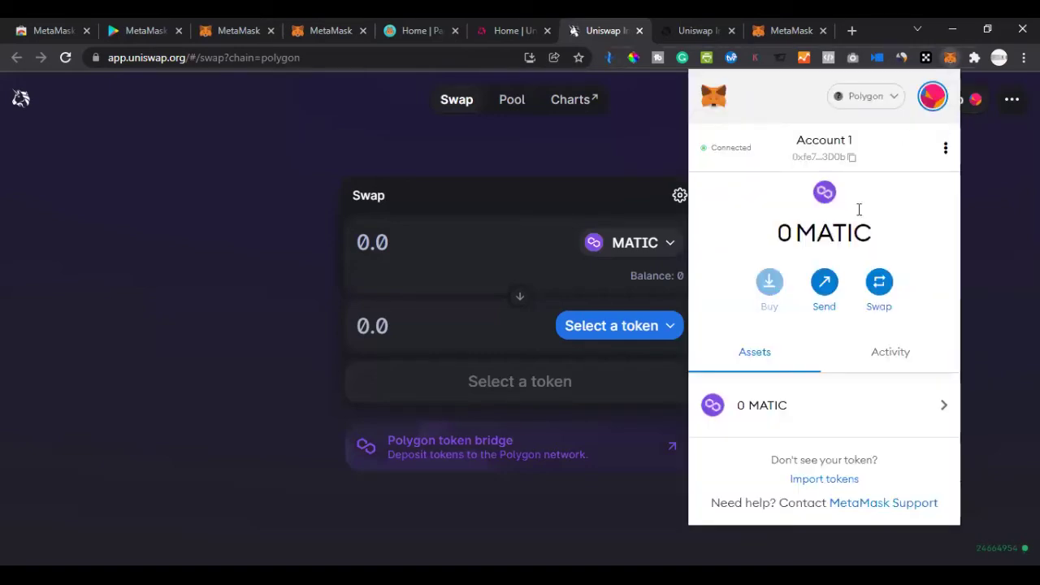
left_click(882, 100)
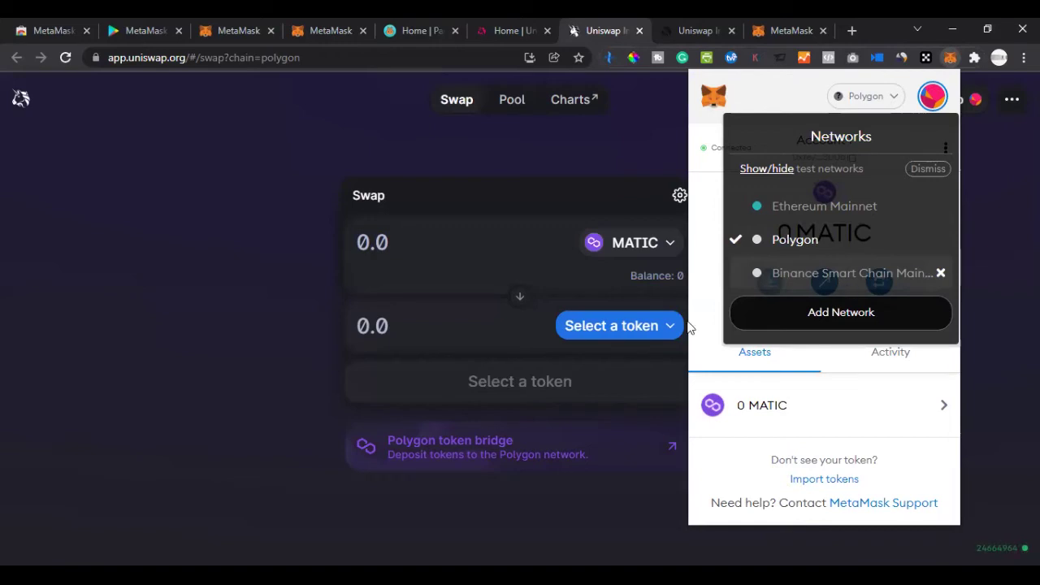
left_click(576, 154)
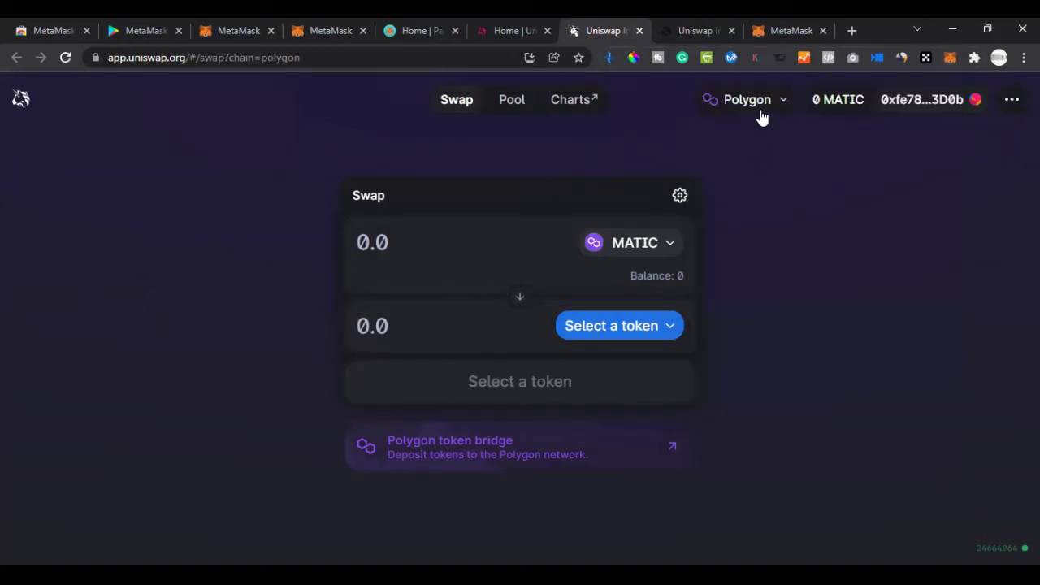
- Change the Uniswap network to Arbitrum and check that MetaMask lists it among its networks
left_click(777, 104)
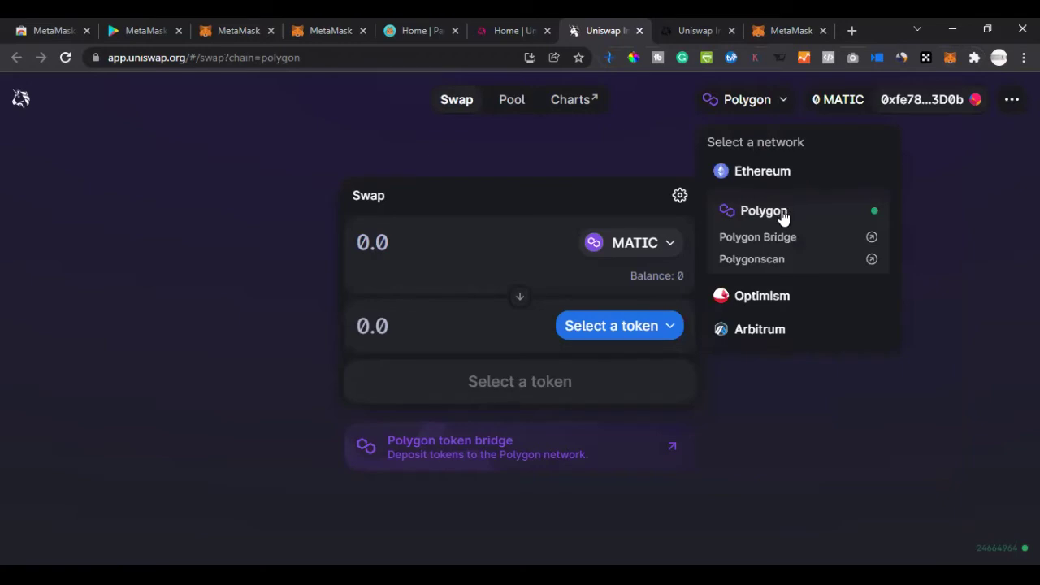
left_click(761, 341)
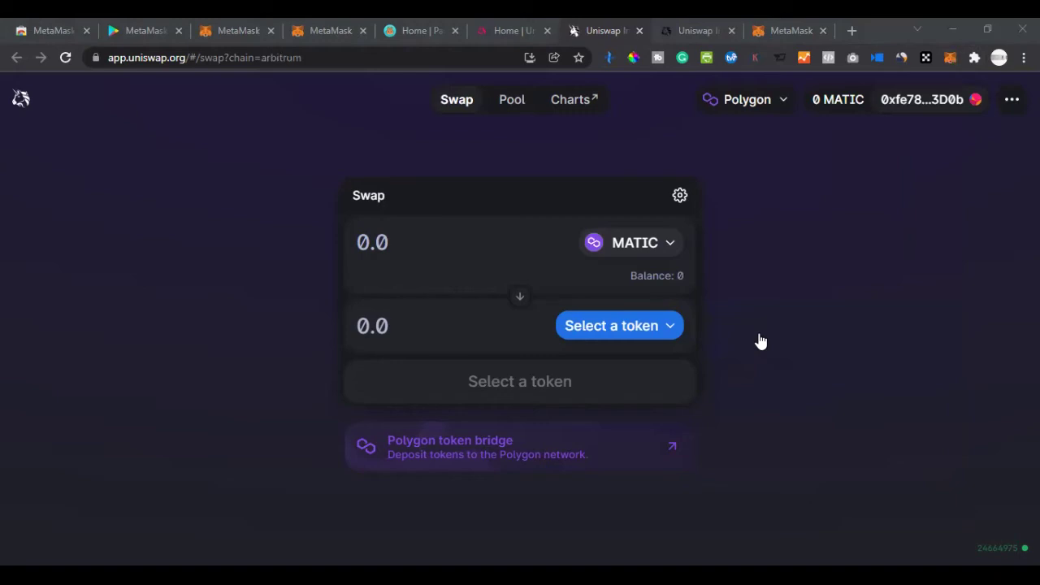
left_click(952, 61)
left_click(896, 105)
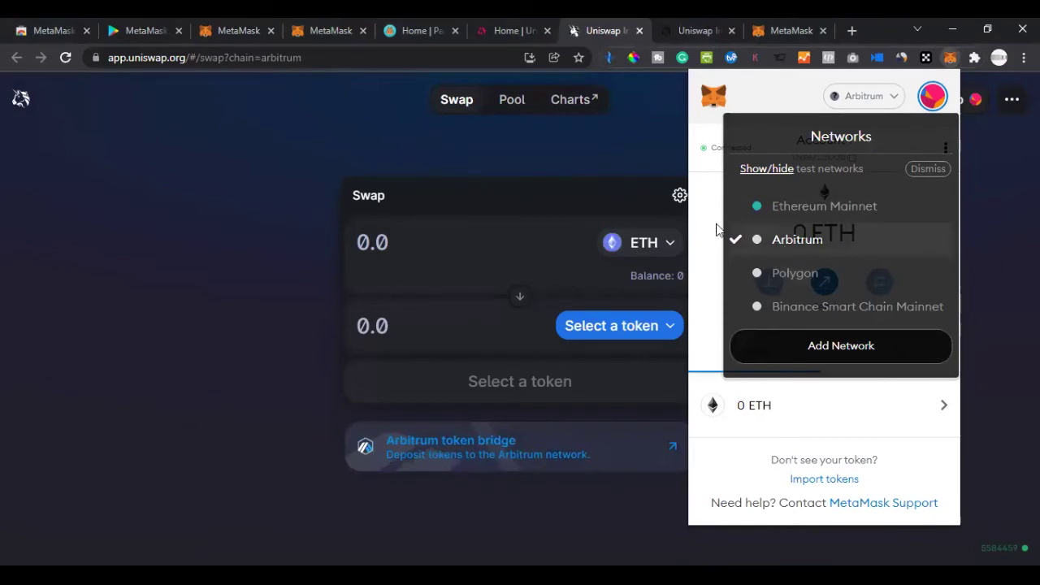
left_click(625, 138)
- Change the Uniswap network to Optimism and review the networks listed in MetaMask
left_click(801, 105)
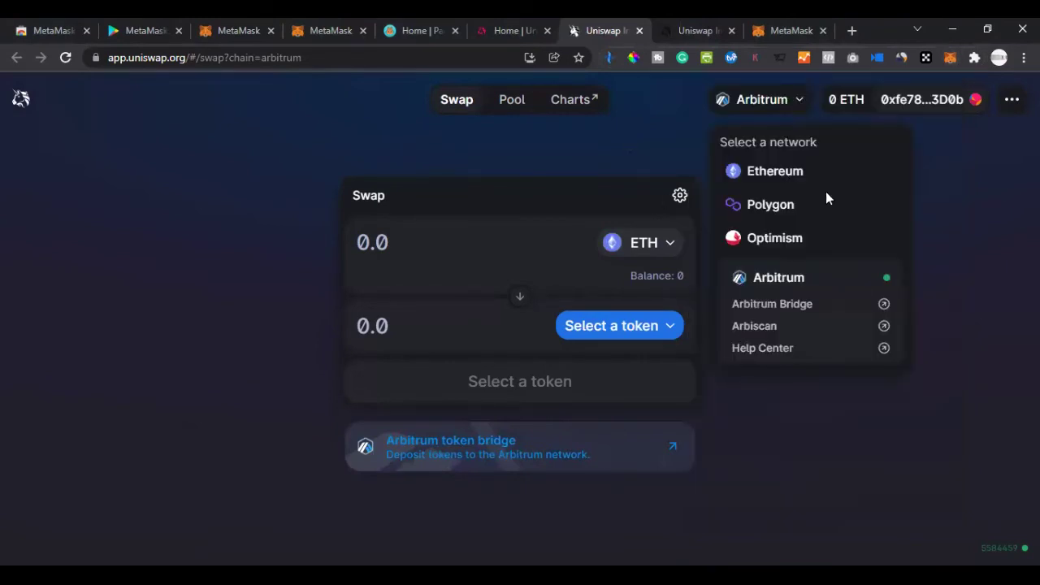
left_click(793, 106)
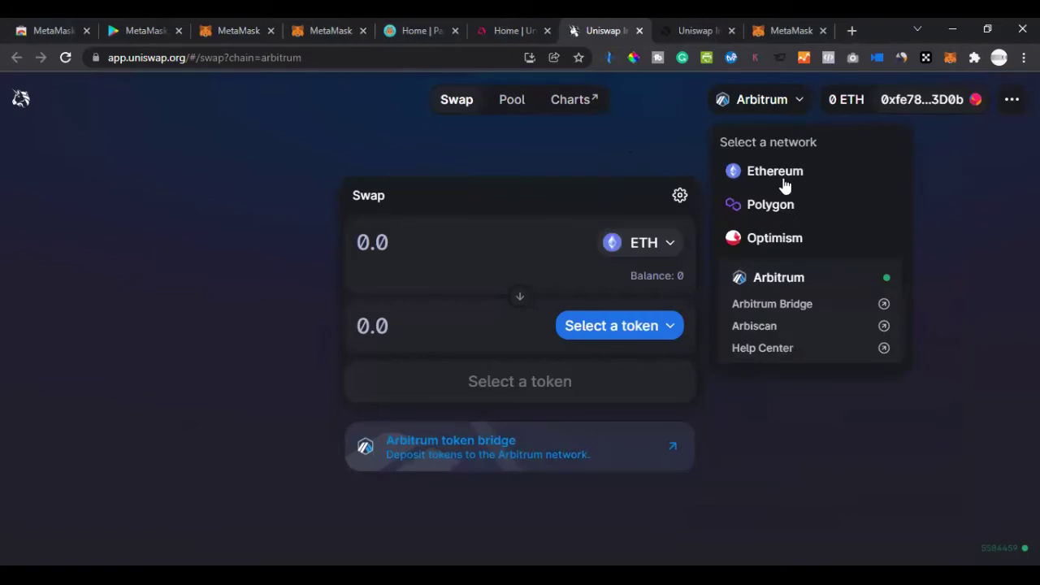
left_click(771, 239)
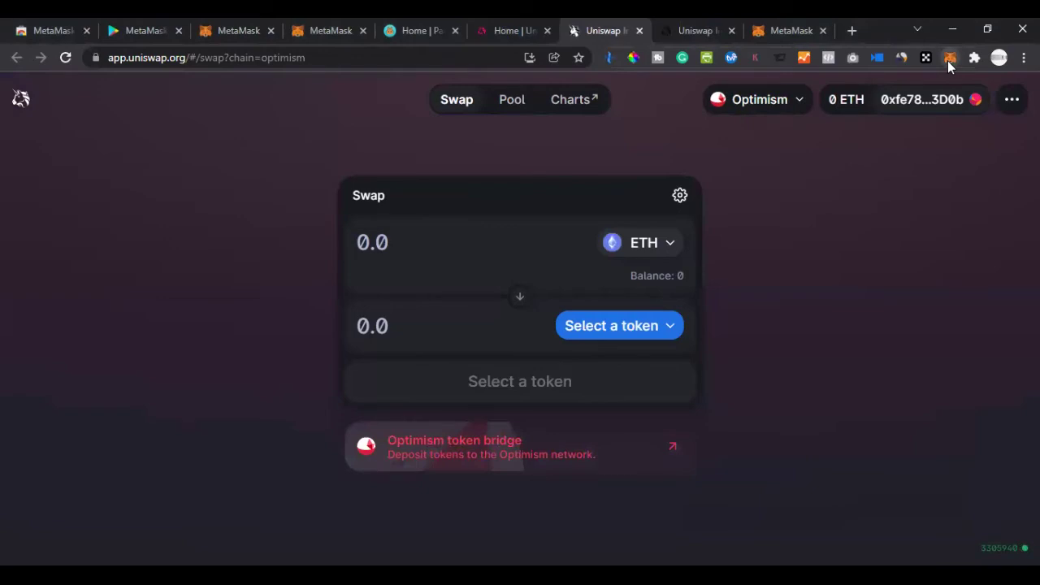
left_click(947, 60)
left_click(863, 97)
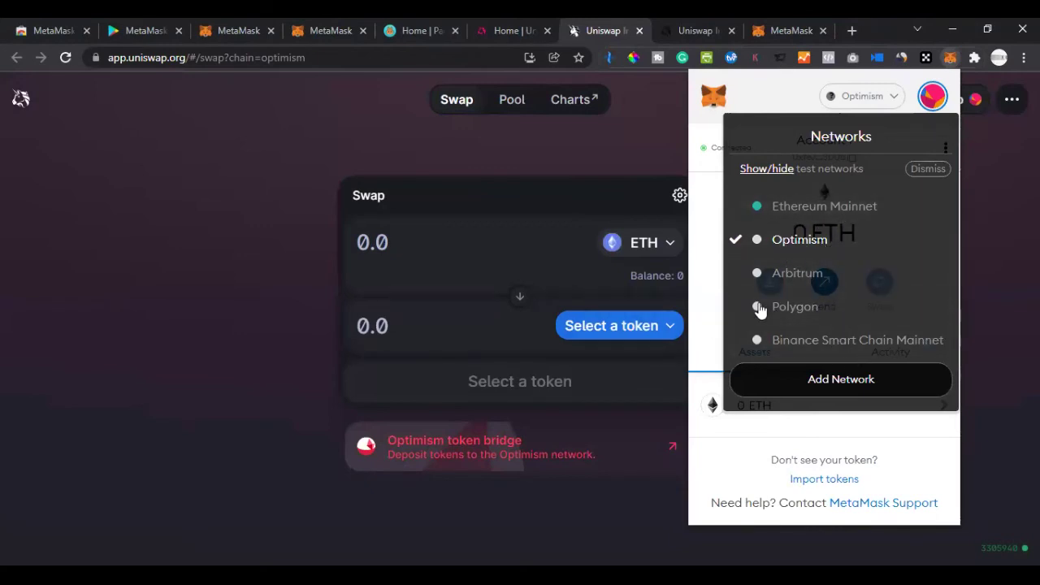
left_click(658, 208)
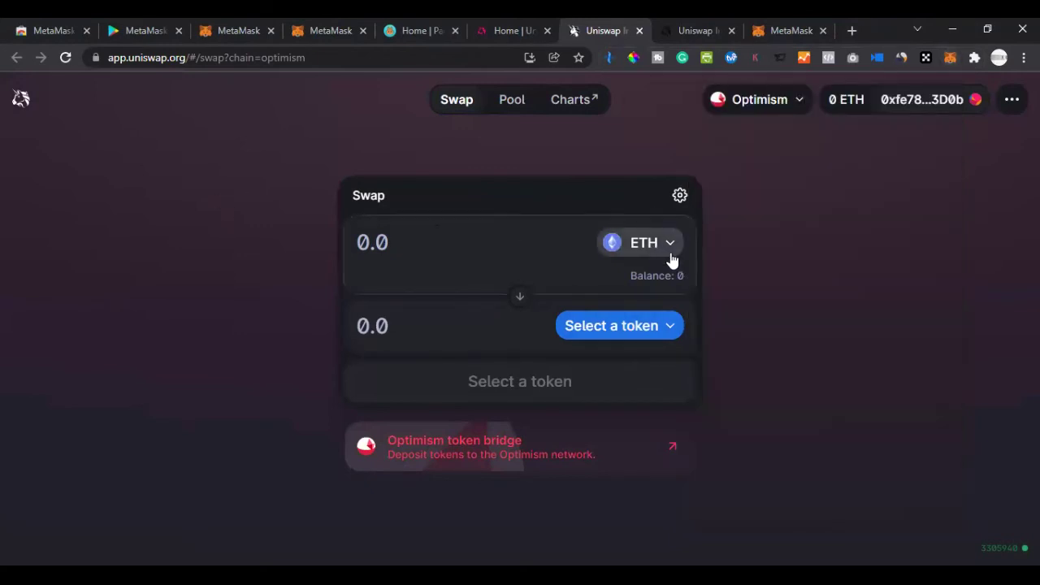
left_click(796, 105)
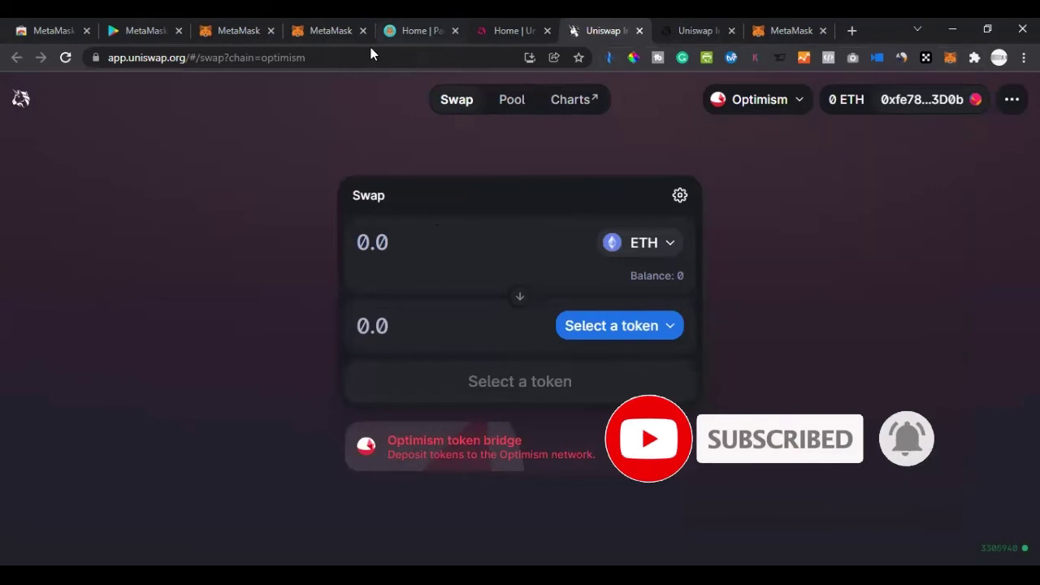
- Search for kcc wallet in a new browser tab and open the MathWallet KCC Wallet result
left_click(406, 30)
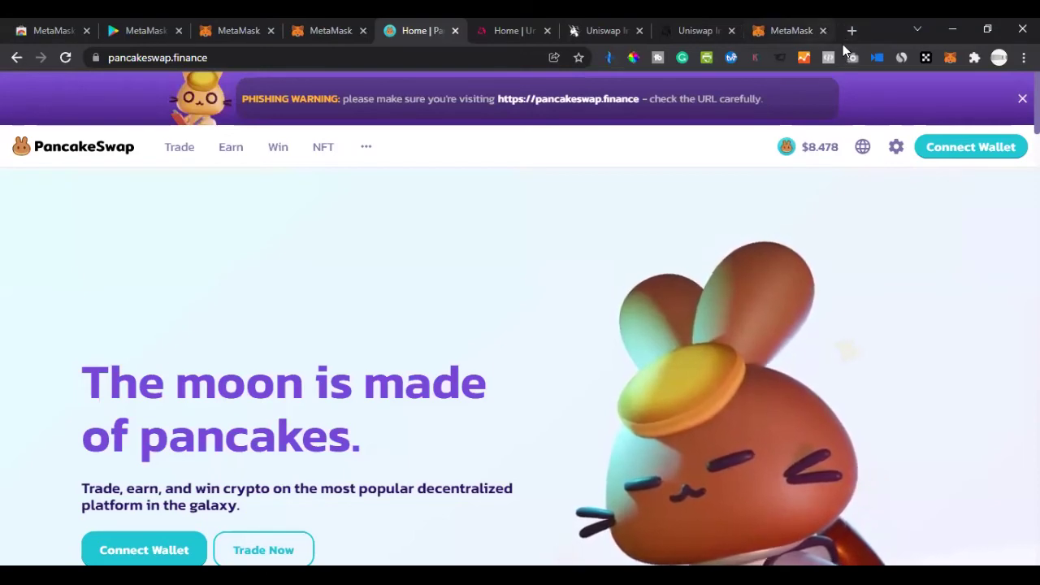
key("ctrl+t")
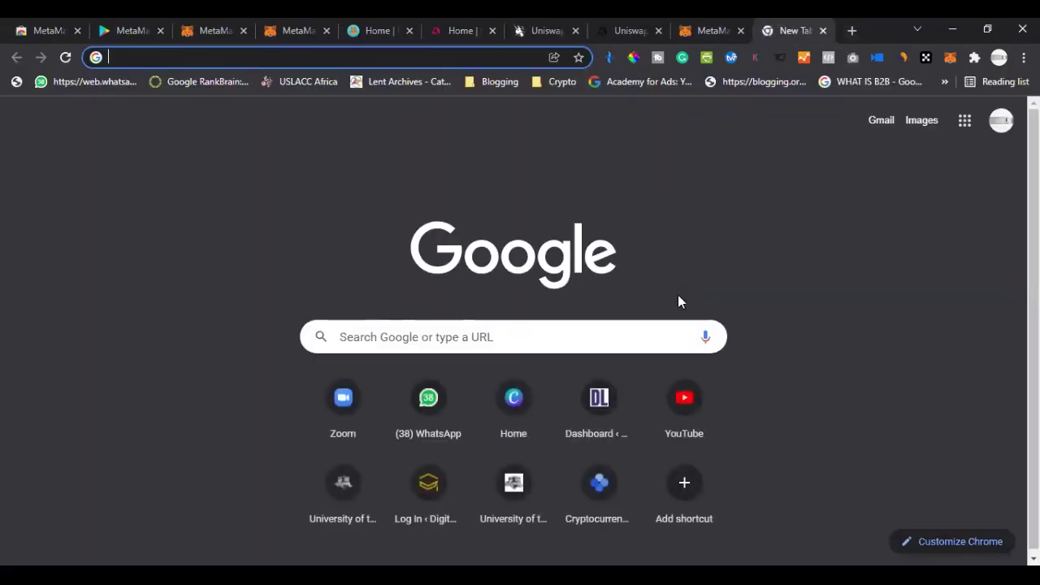
type("kcc")
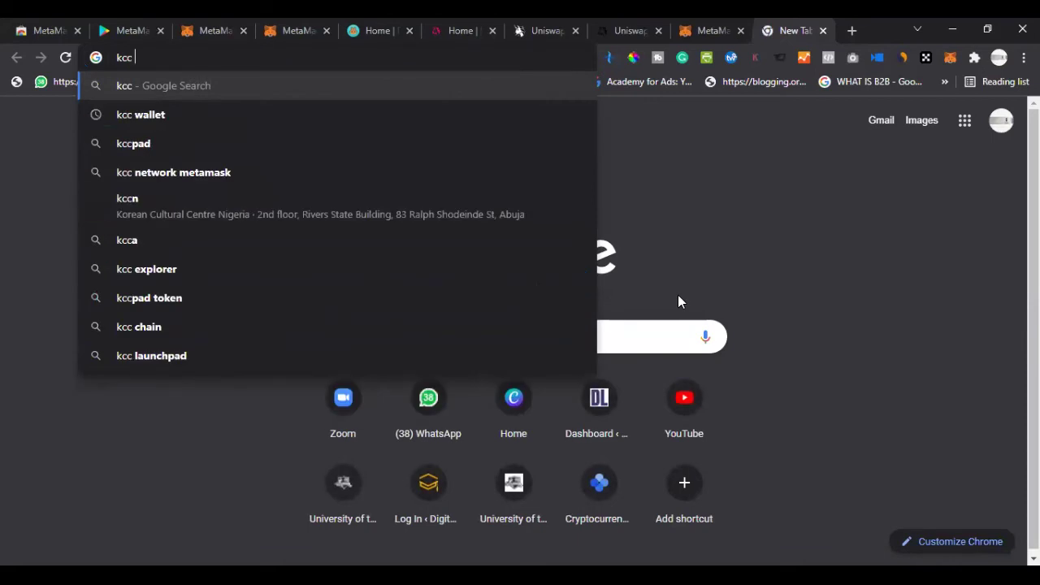
left_click(162, 119)
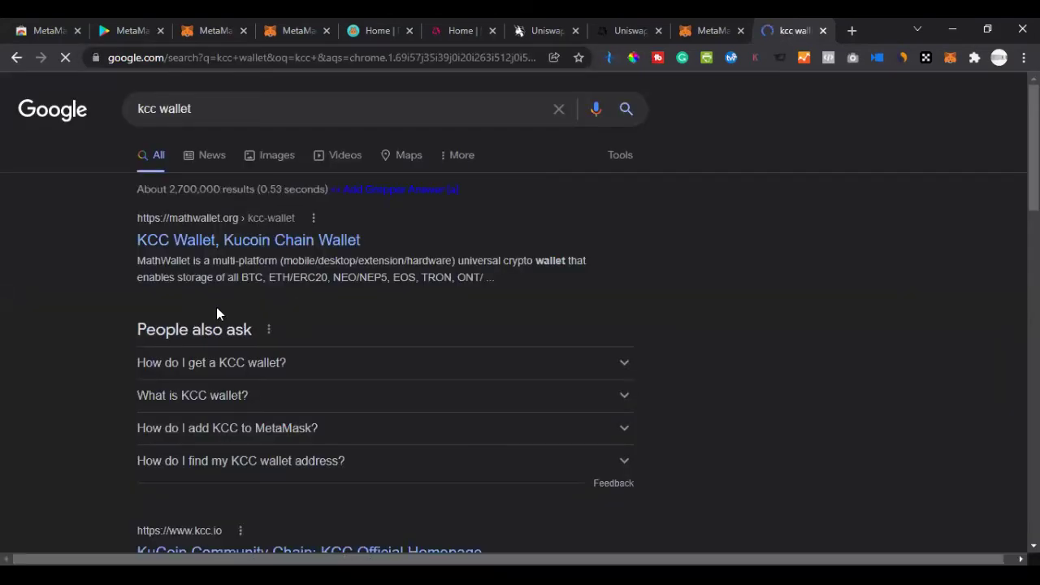
left_click(198, 241)
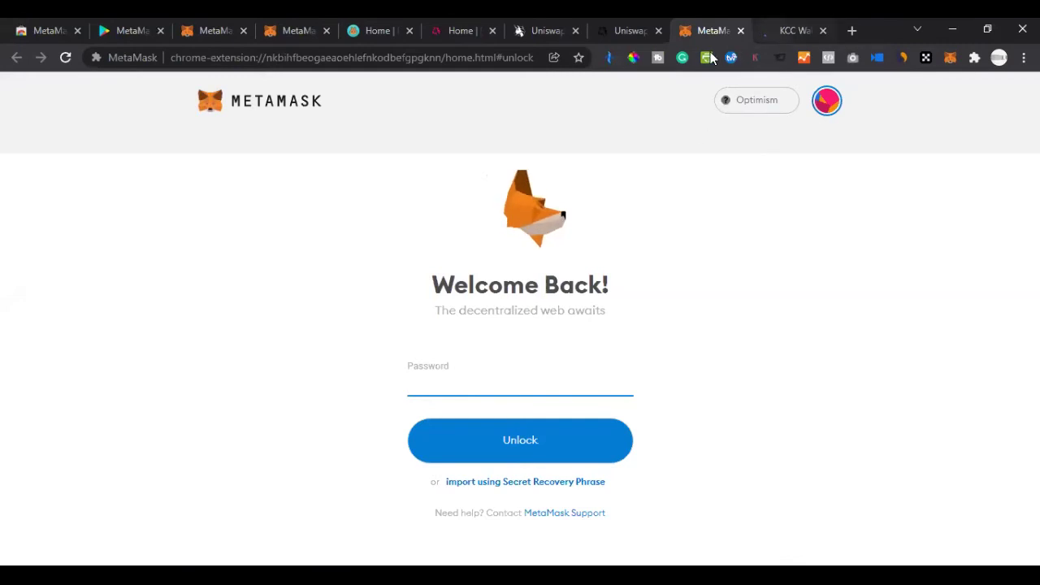
key("ctrl+Tab")
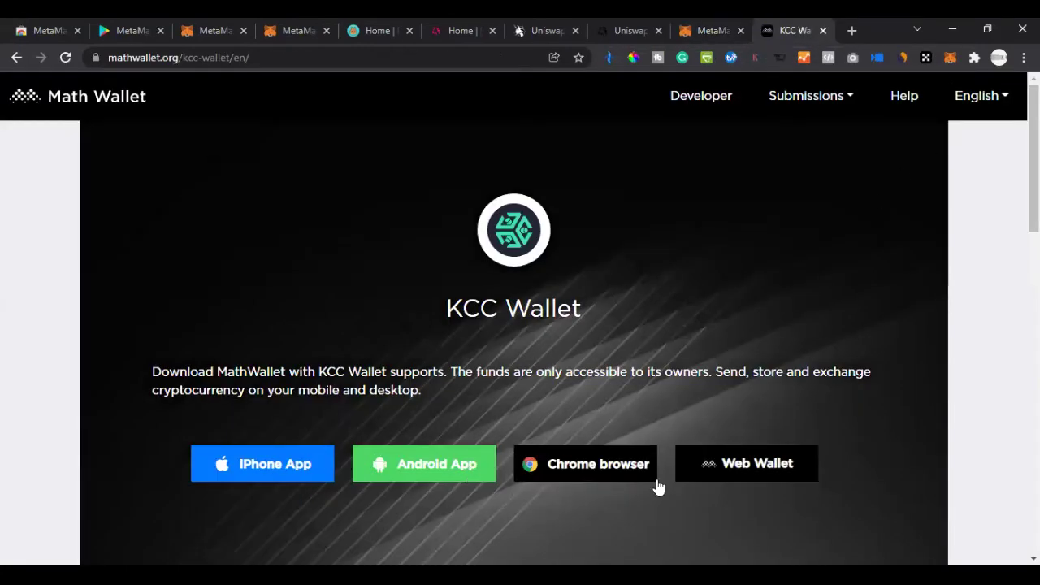
- Look through the MathWallet KCC Wallet page, including its download options and the section explaining KCC
scroll(658, 486, "down", 2)
mouse_move(355, 322)
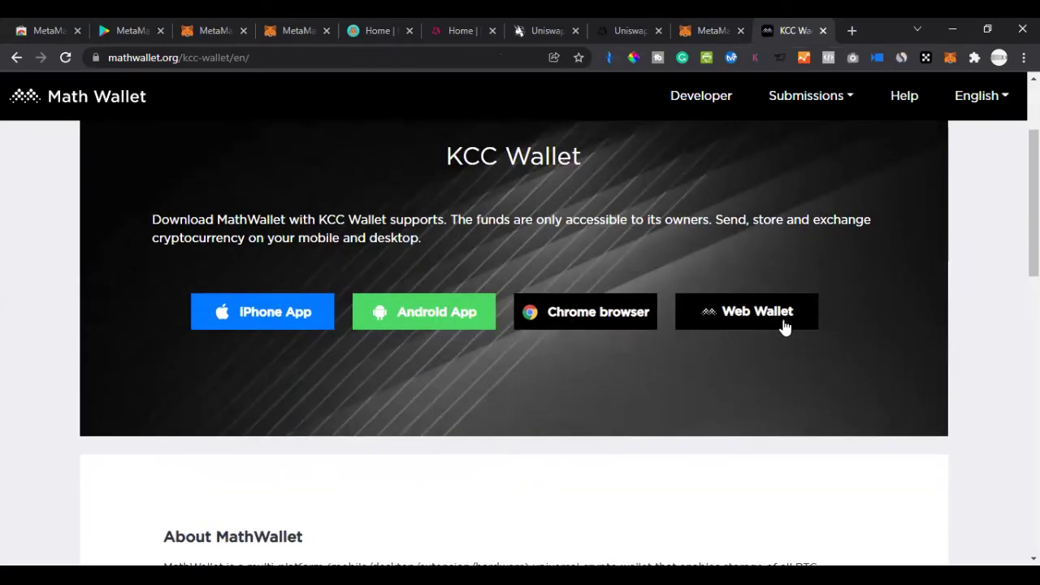
scroll(761, 334, "down", 6)
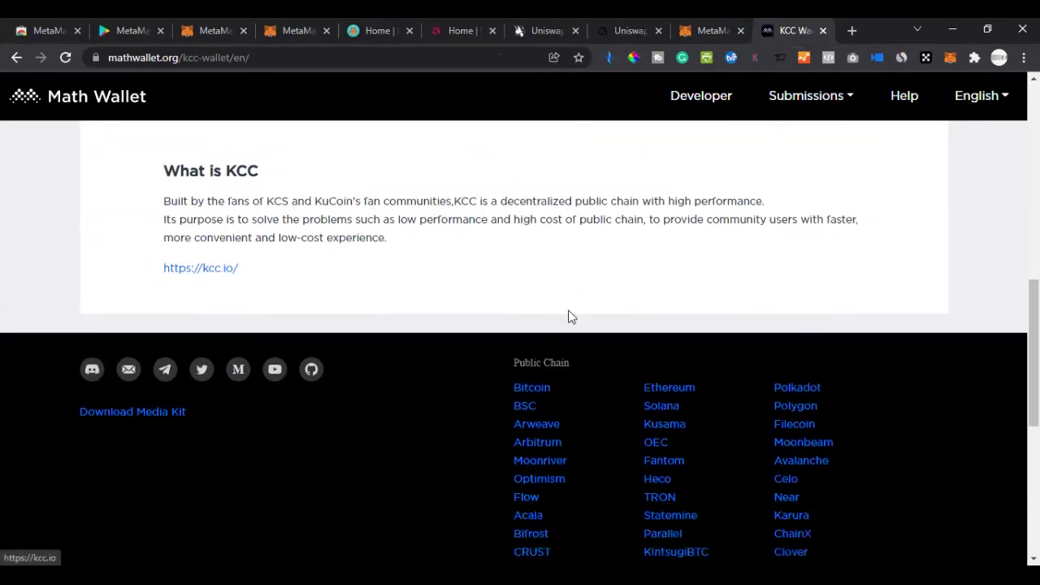
scroll(568, 312, "down", 2)
scroll(559, 302, "up", 8)
scroll(455, 300, "up", 3)
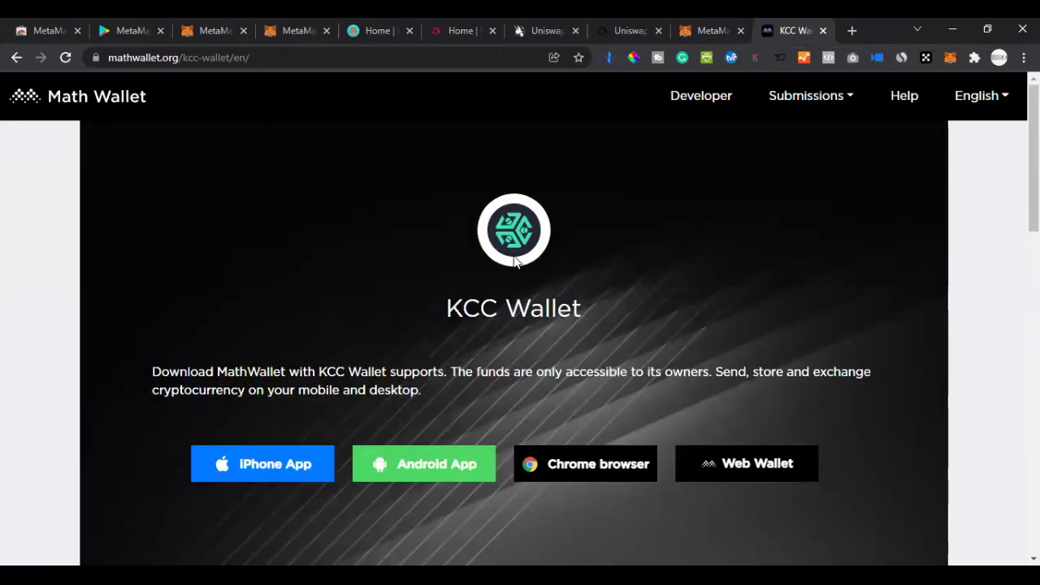
scroll(515, 260, "down", 6)
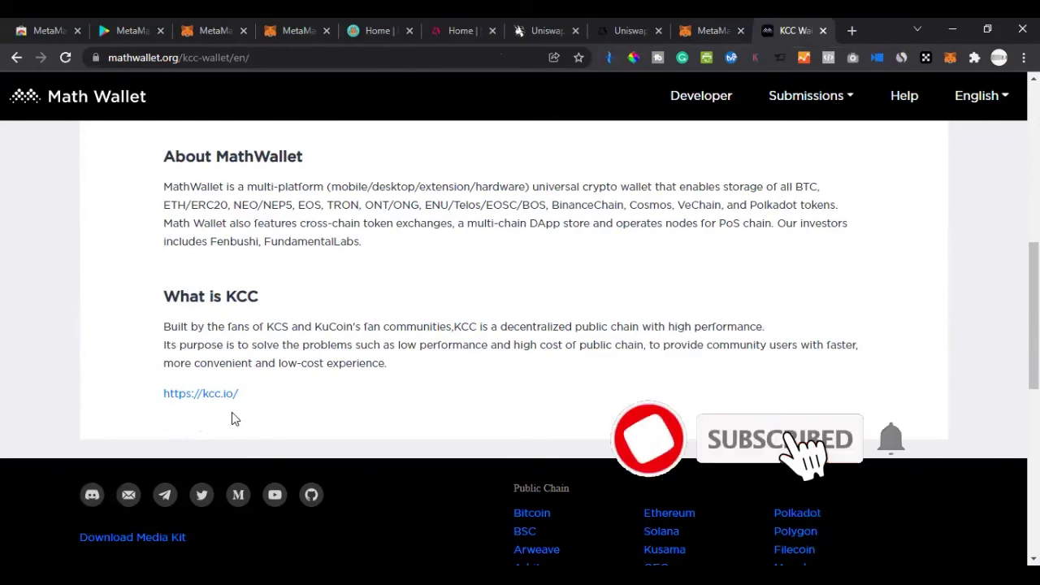
scroll(317, 365, "up", 1)
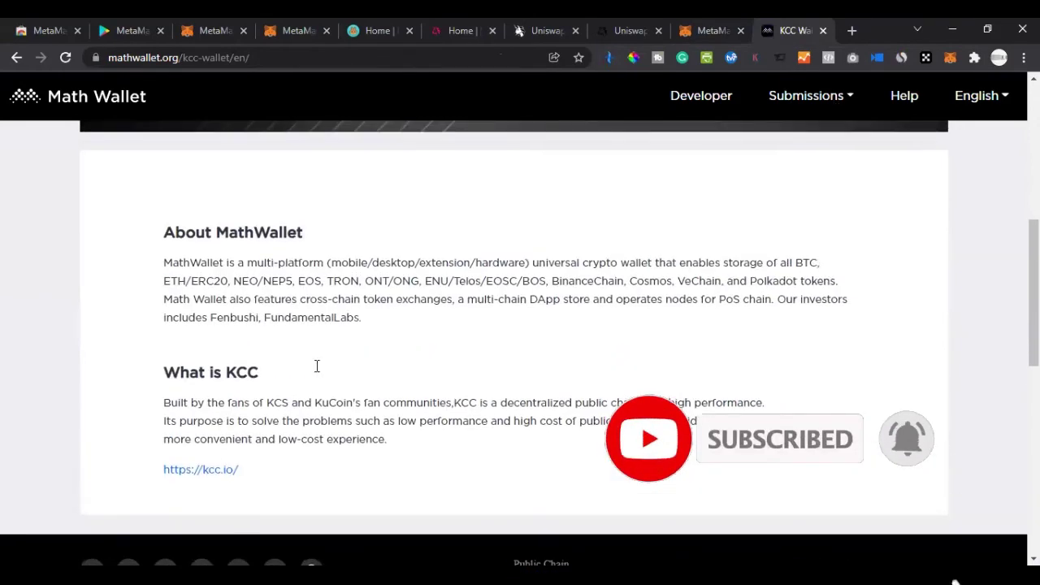
scroll(315, 363, "up", 6)
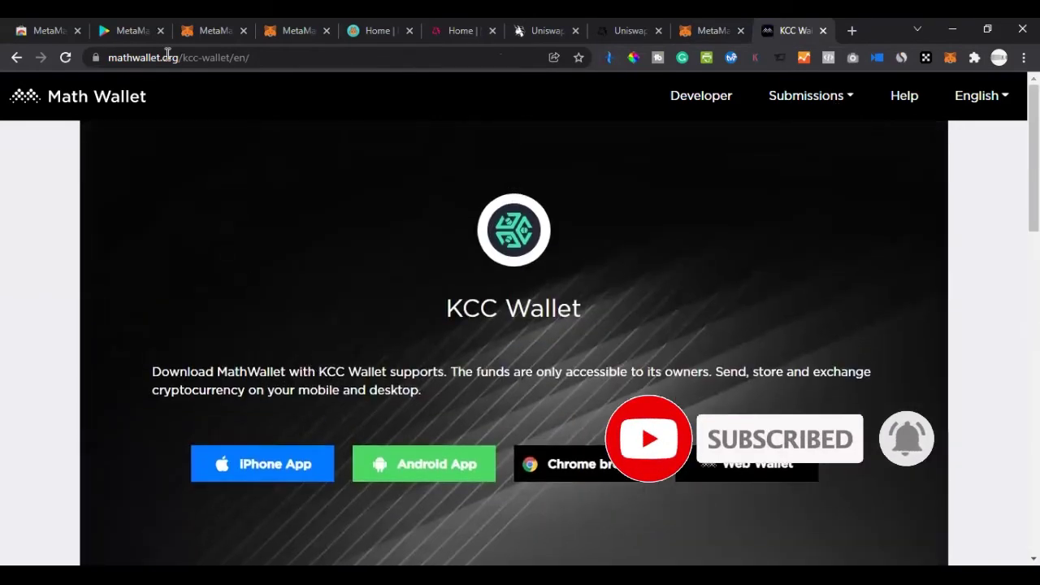
- Return to the kcc wallet search results and open the KCCLaunch guide on adding KCC chain in MetaMask
left_click(16, 57)
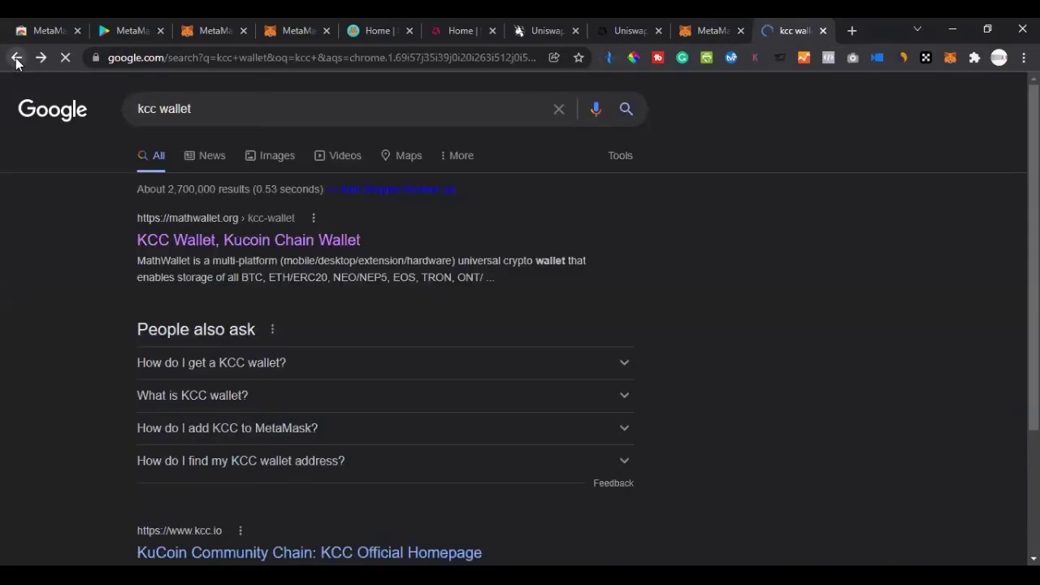
scroll(417, 371, "down", 2)
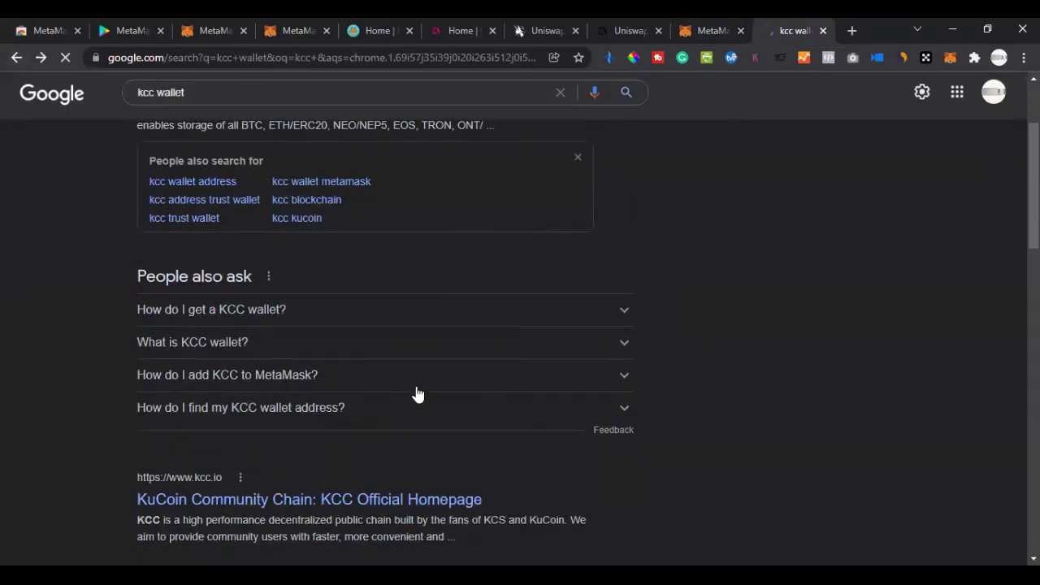
scroll(410, 402, "down", 2)
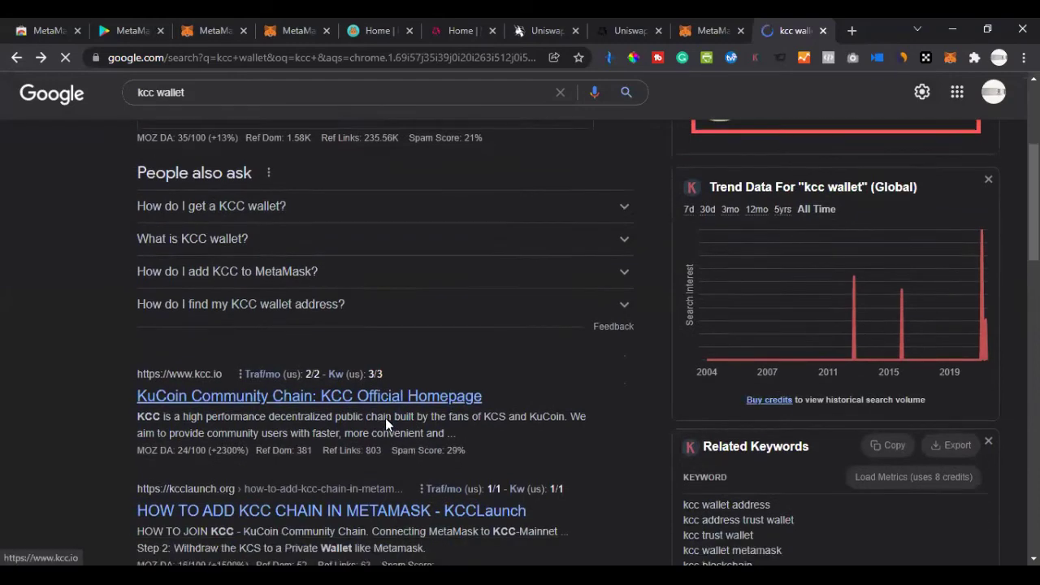
scroll(386, 417, "down", 2)
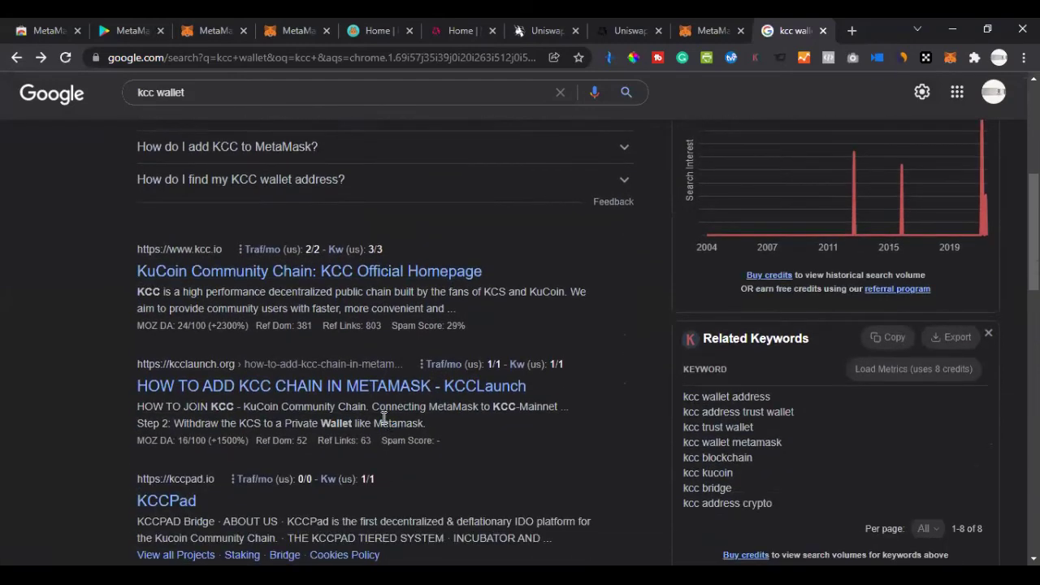
left_click(231, 396)
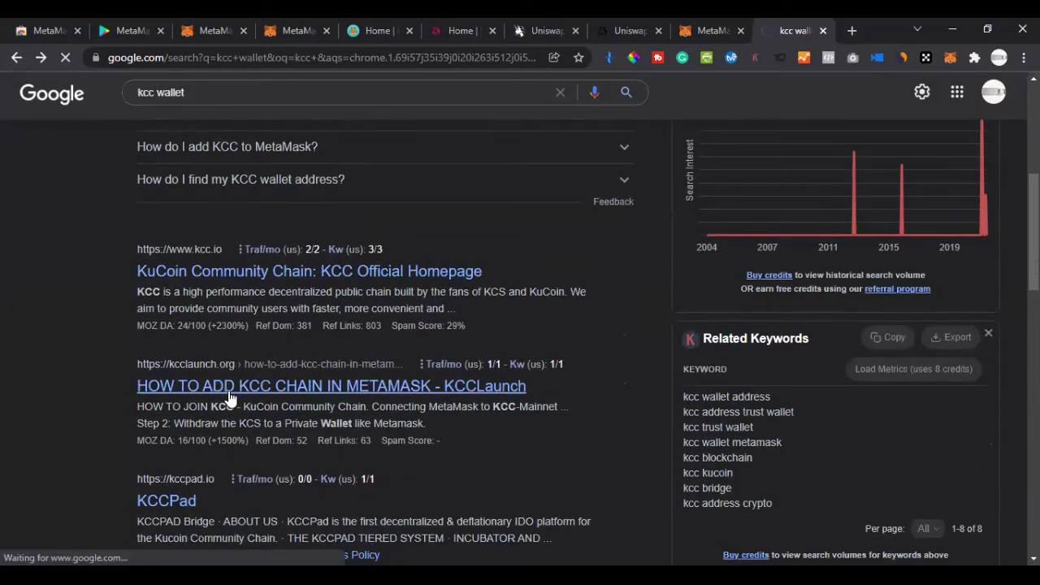
mouse_move(536, 322)
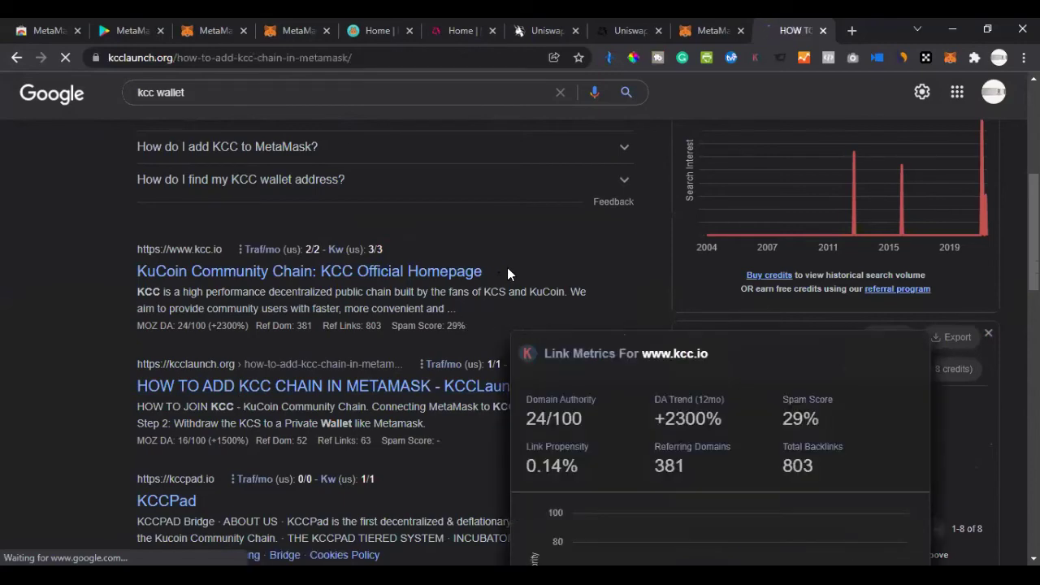
- Find the KCC-MAINNET connection details in the guide and look over the chain name, chain ID, symbol and URLs
scroll(552, 300, "down", 4)
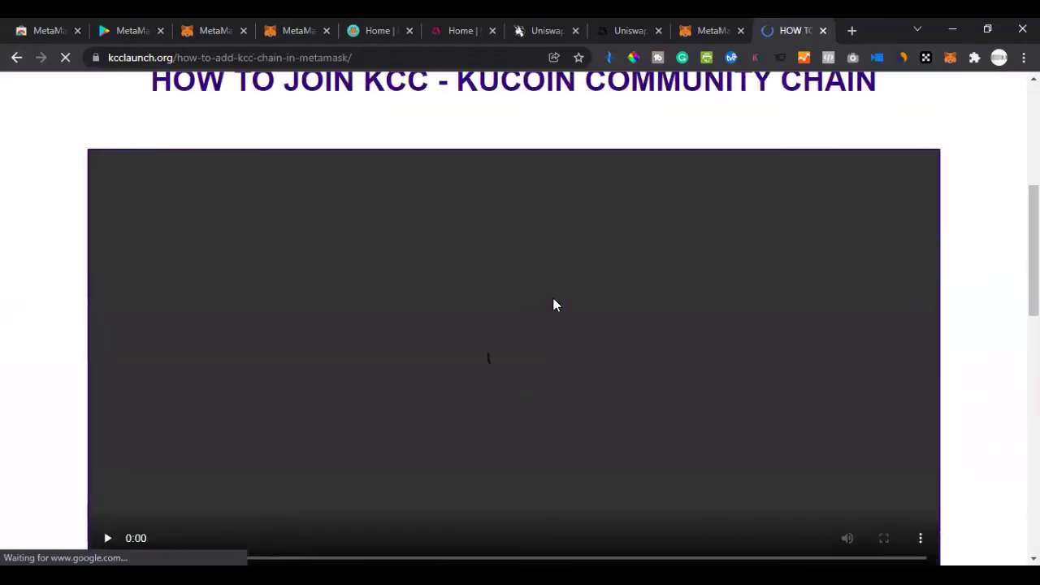
scroll(548, 302, "down", 8)
scroll(243, 244, "up", 1)
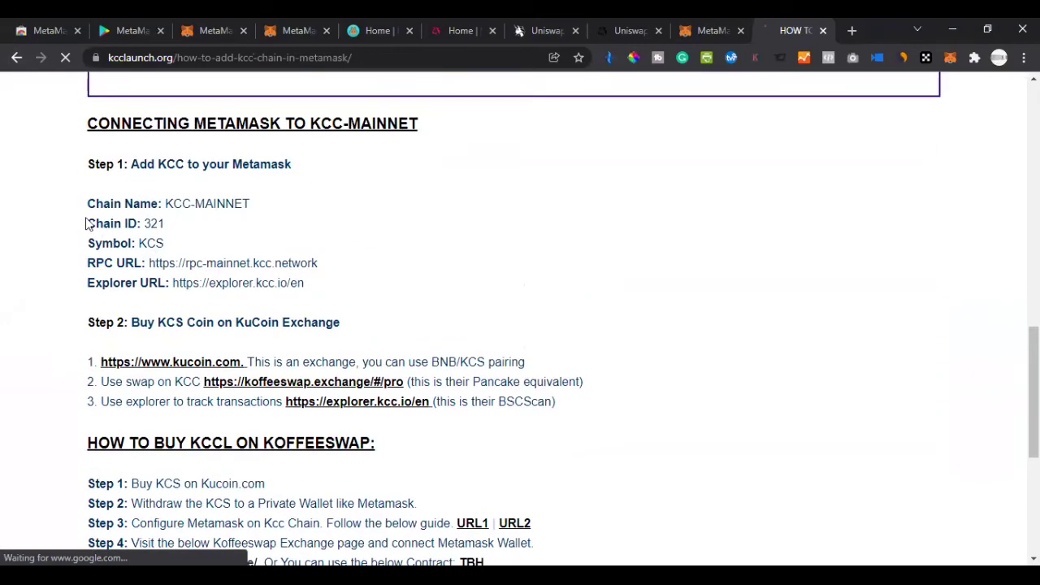
left_click_drag(86, 204, 309, 284)
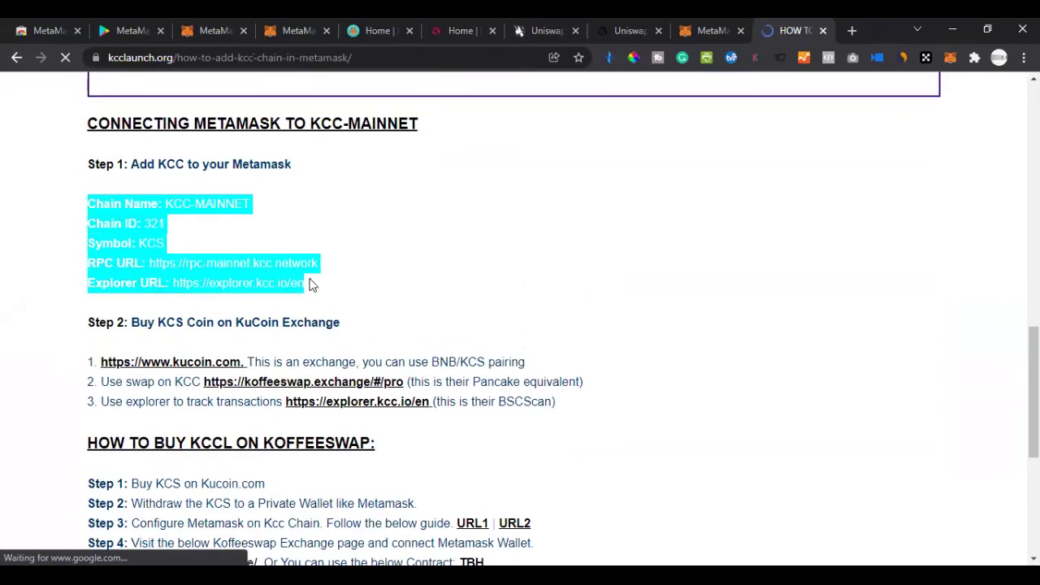
left_click(395, 264)
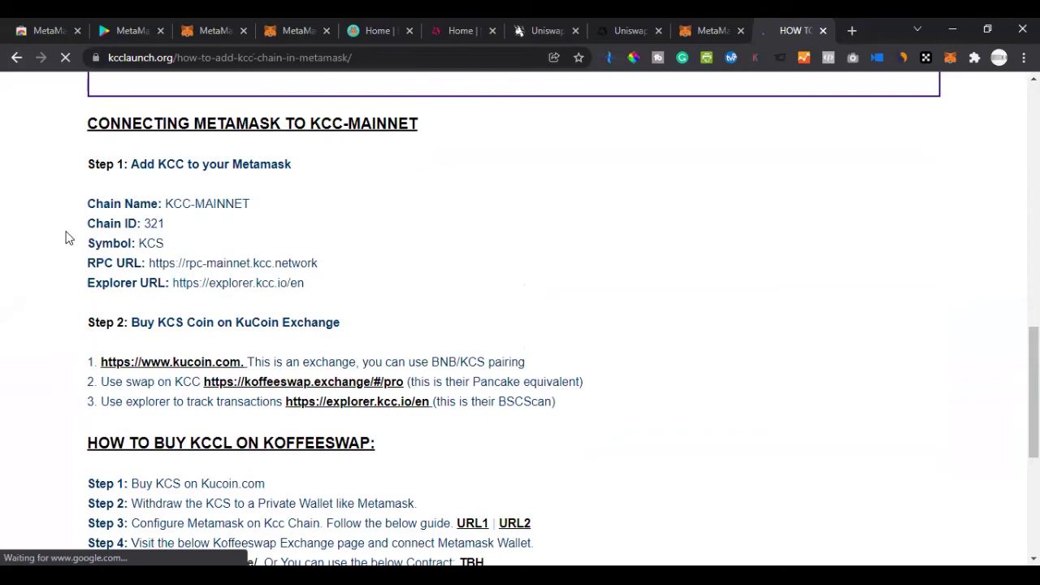
left_click_drag(79, 204, 386, 301)
left_click(658, 277)
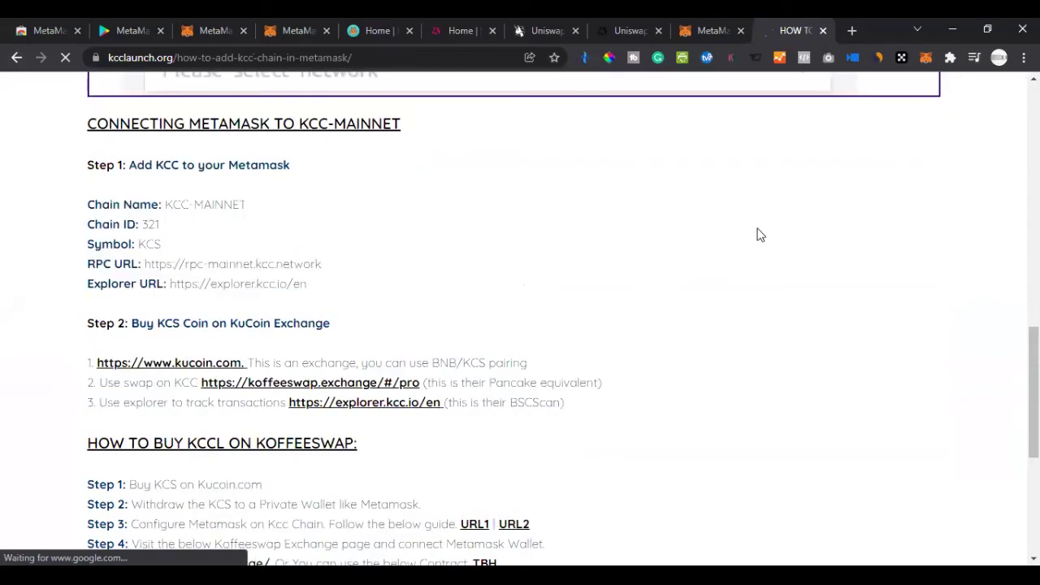
- Open the MetaMask extension's network list and start adding a custom network
left_click(925, 58)
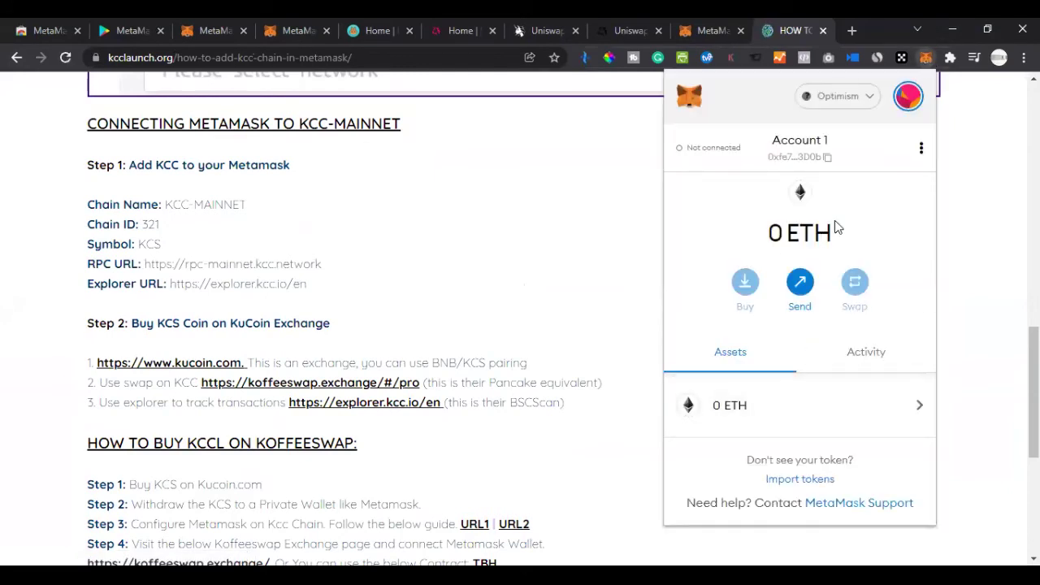
left_click(849, 99)
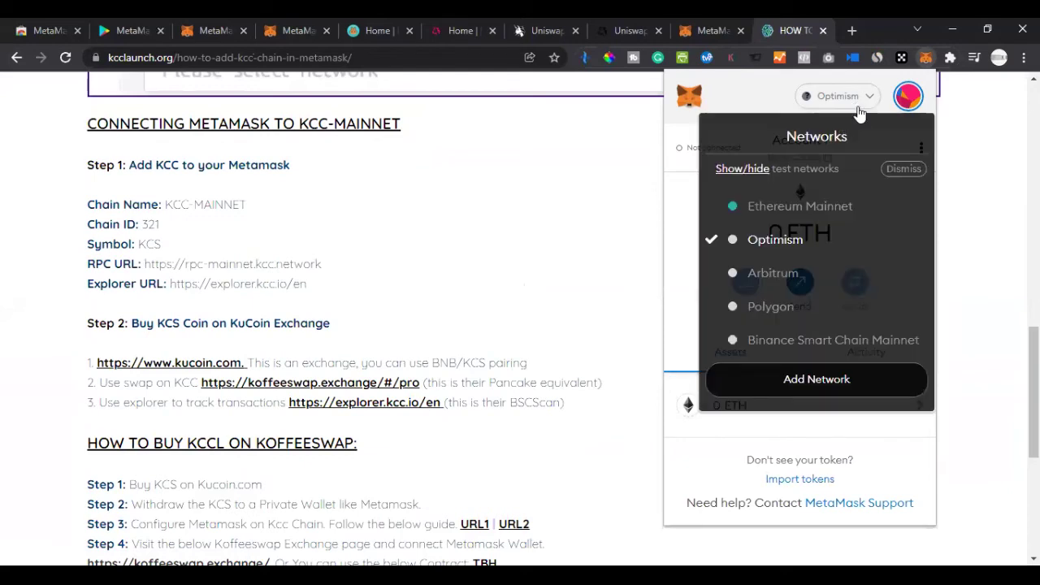
left_click(808, 388)
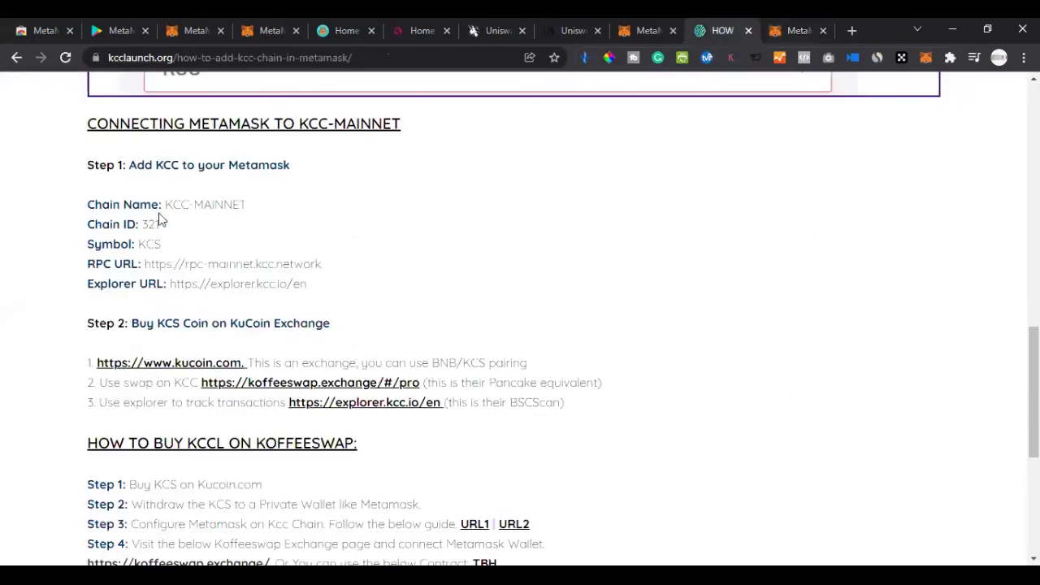
- Copy the chain name KCC-MAINNET from the KCCLaunch guide into MetaMask's Network Name
left_click_drag(164, 205, 266, 207)
key("ctrl+c")
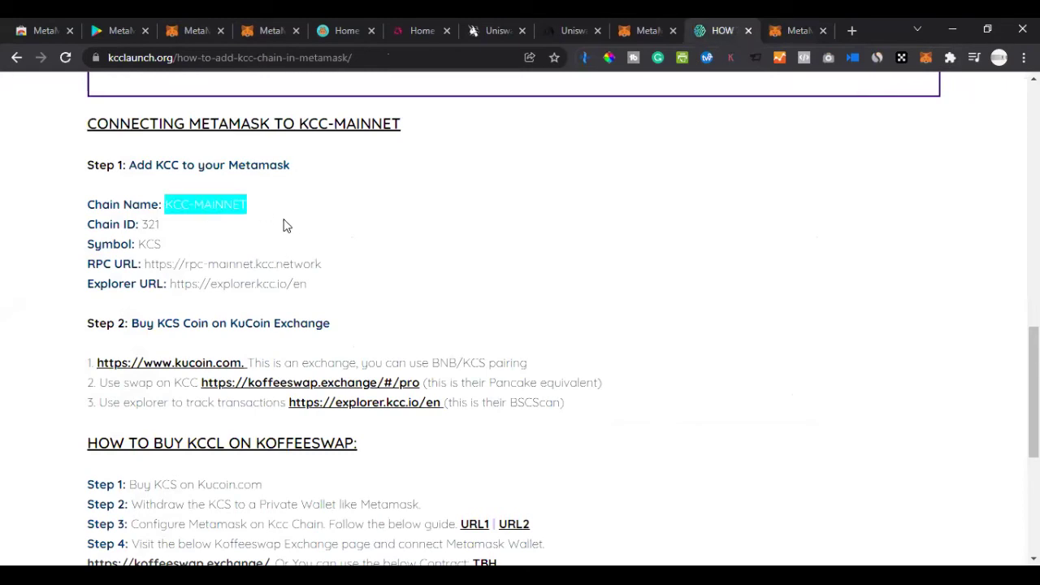
key("ctrl+Tab")
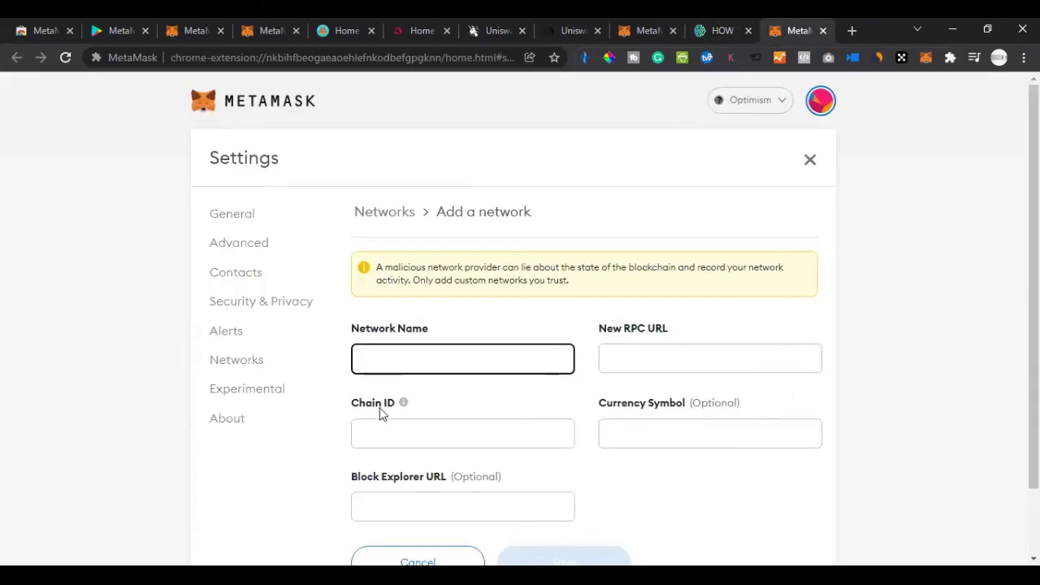
left_click(390, 357)
key("ctrl+v")
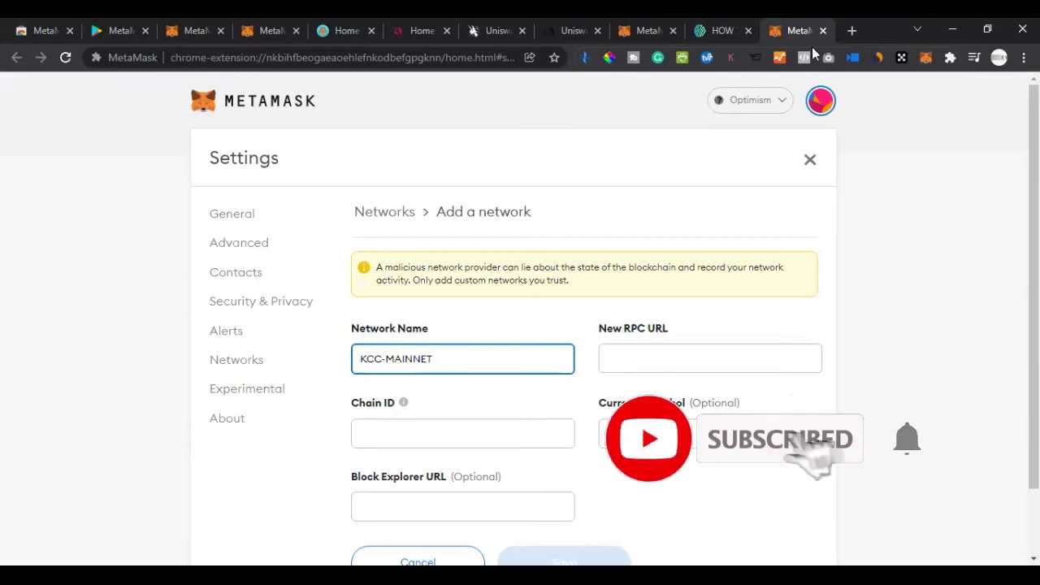
- Copy the chain ID 321 from the guide into the new network's Chain ID
key("ctrl+shift+Tab")
left_click_drag(159, 225, 140, 225)
key("ctrl+c")
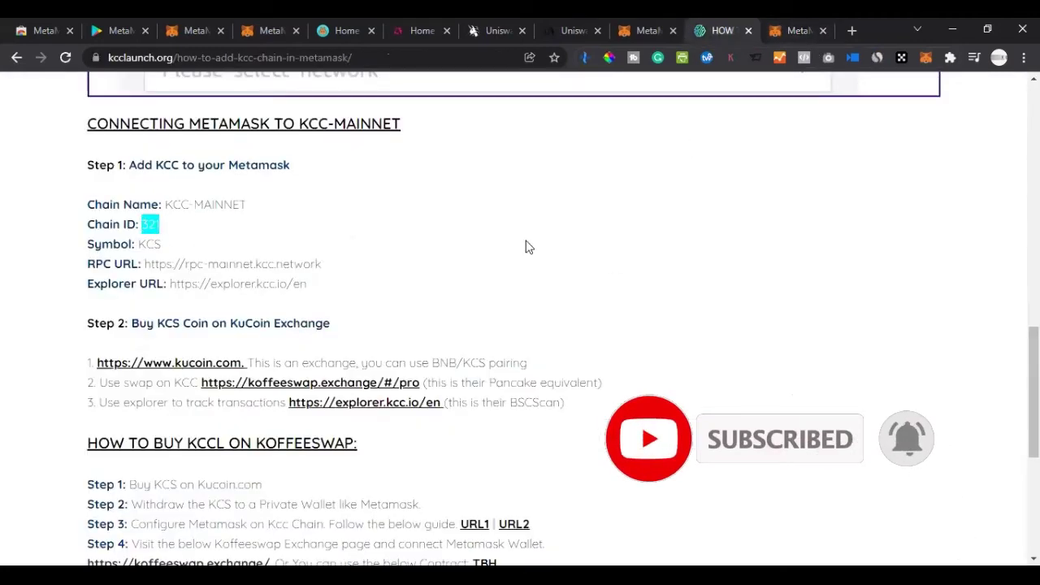
left_click(794, 30)
left_click(413, 435)
key("ctrl+v")
- Copy the symbol KCS from the guide into the new network's Currency Symbol
key("ctrl+shift+Tab")
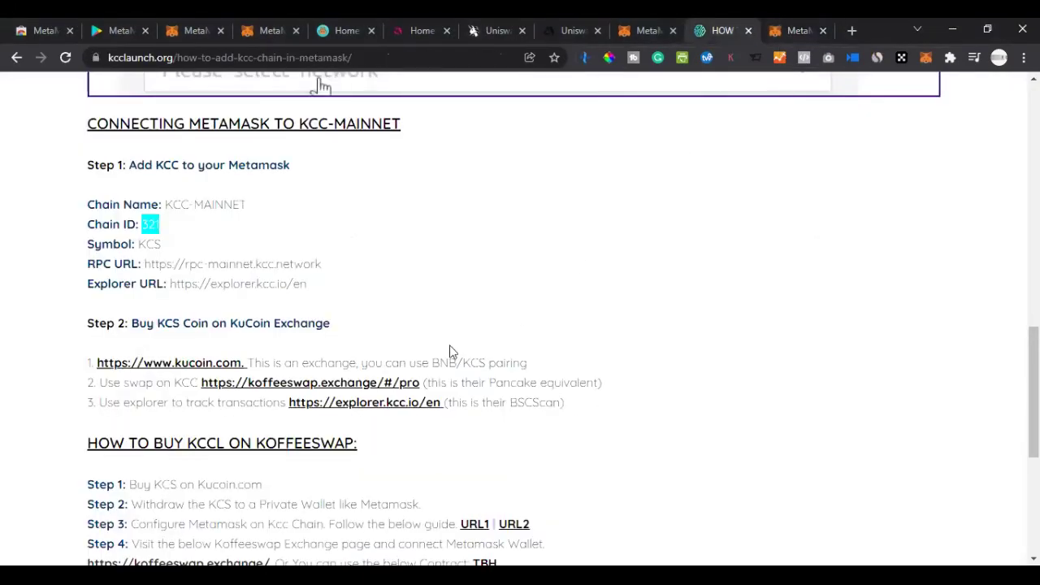
left_click_drag(162, 245, 137, 244)
key("ctrl+c")
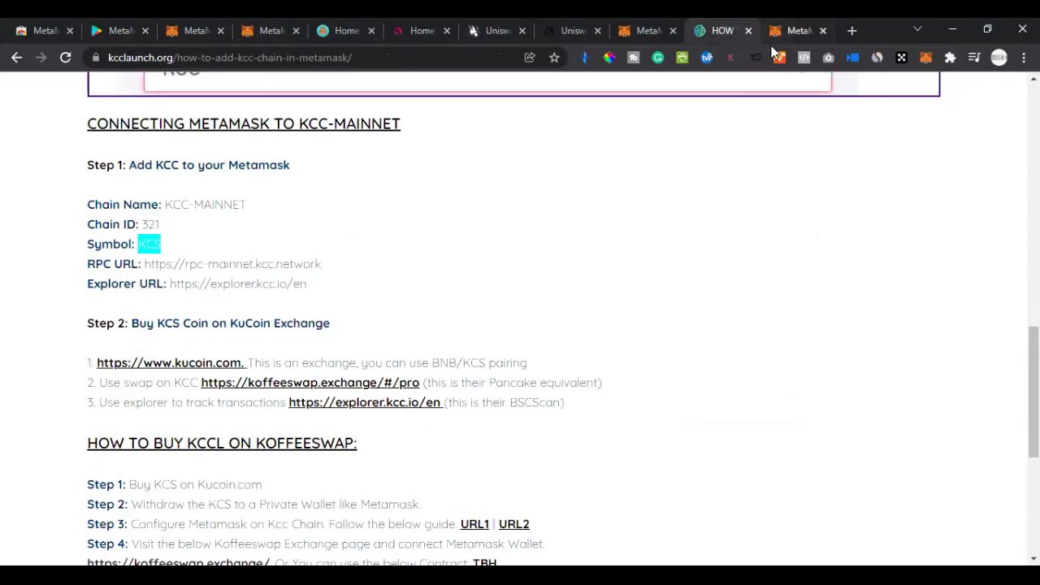
left_click(792, 31)
left_click(645, 361)
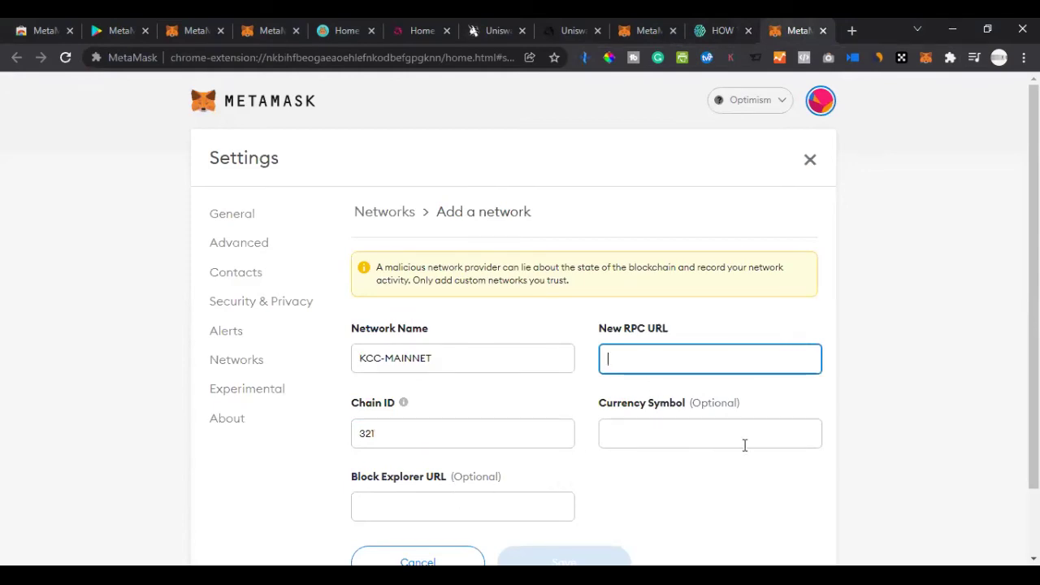
scroll(745, 444, "down", 1)
left_click(657, 355)
key("ctrl+v")
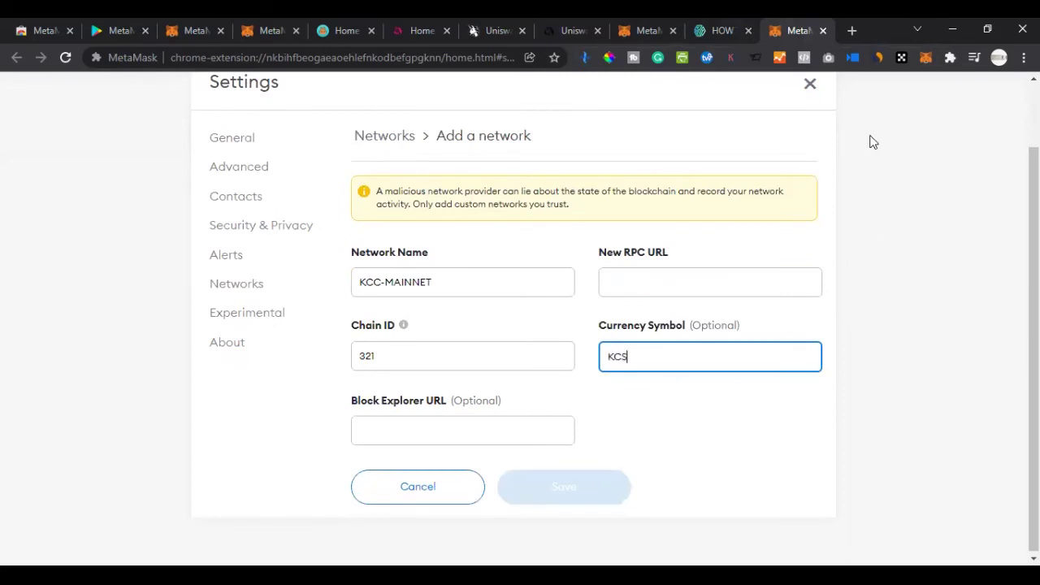
key("ctrl+Page_Up")
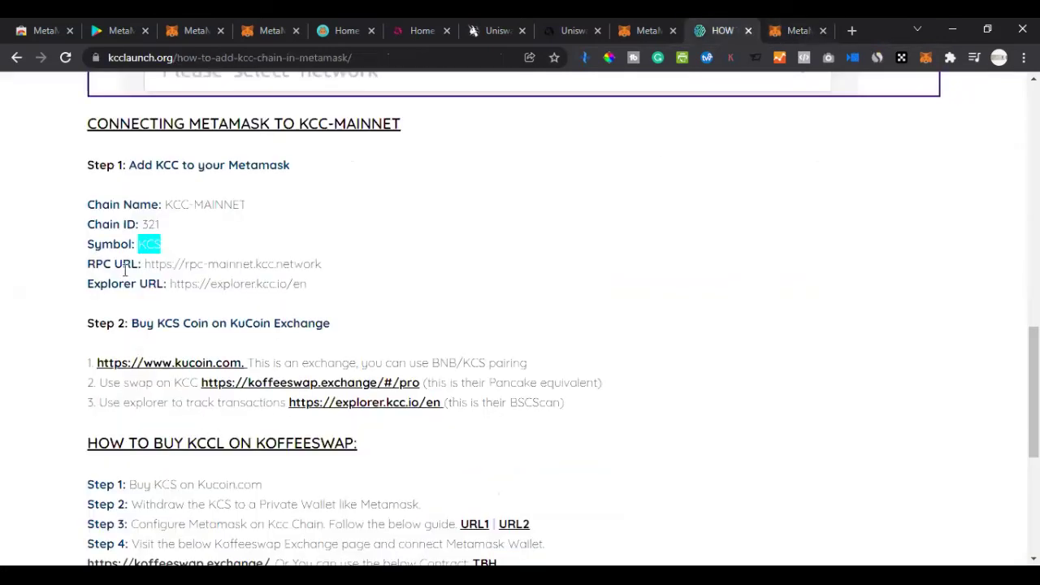
left_click_drag(323, 265, 147, 267)
key("ctrl+c")
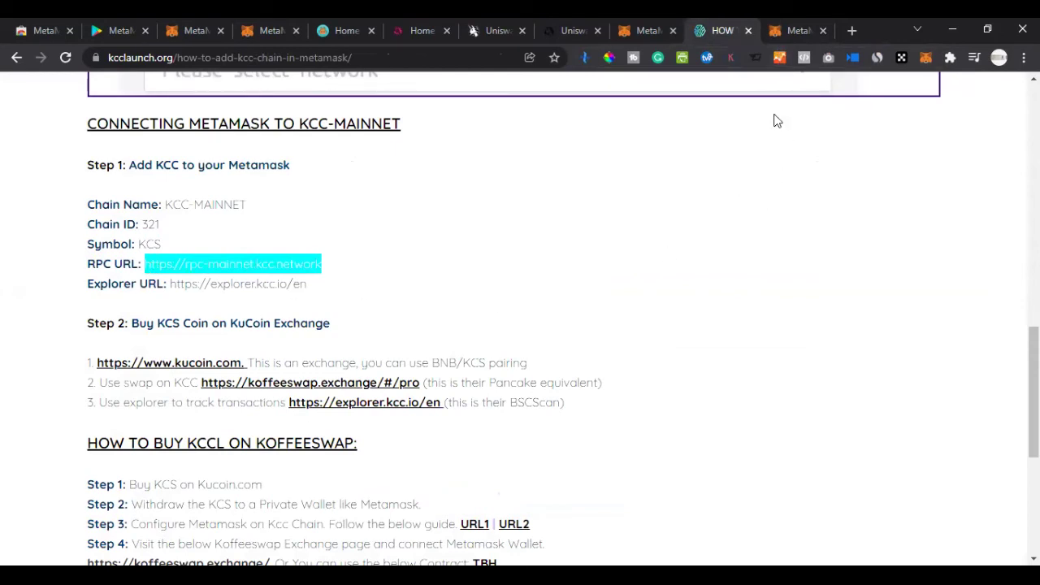
left_click(788, 31)
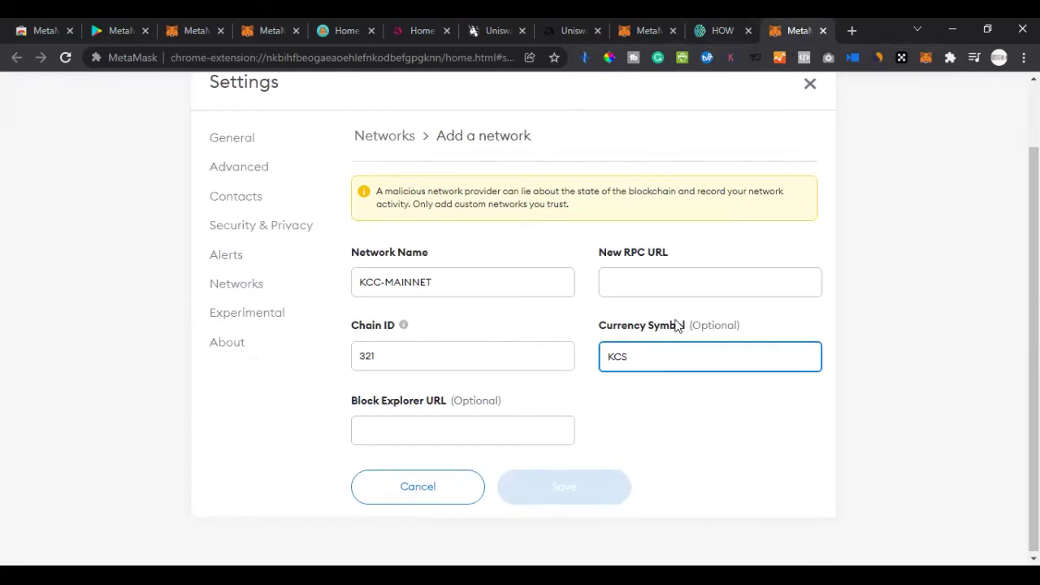
left_click(641, 274)
key("ctrl+v")
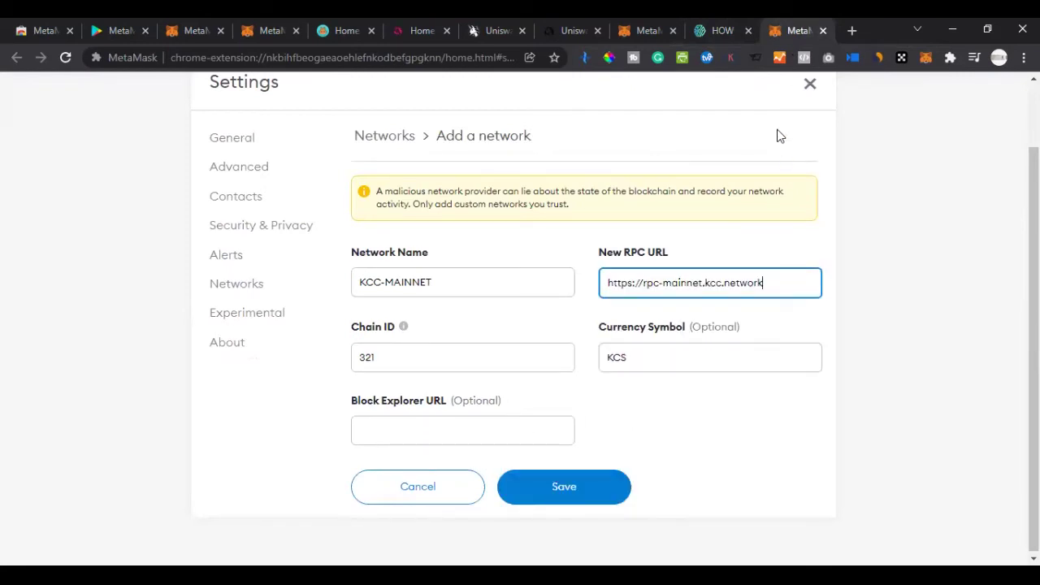
left_click(721, 31)
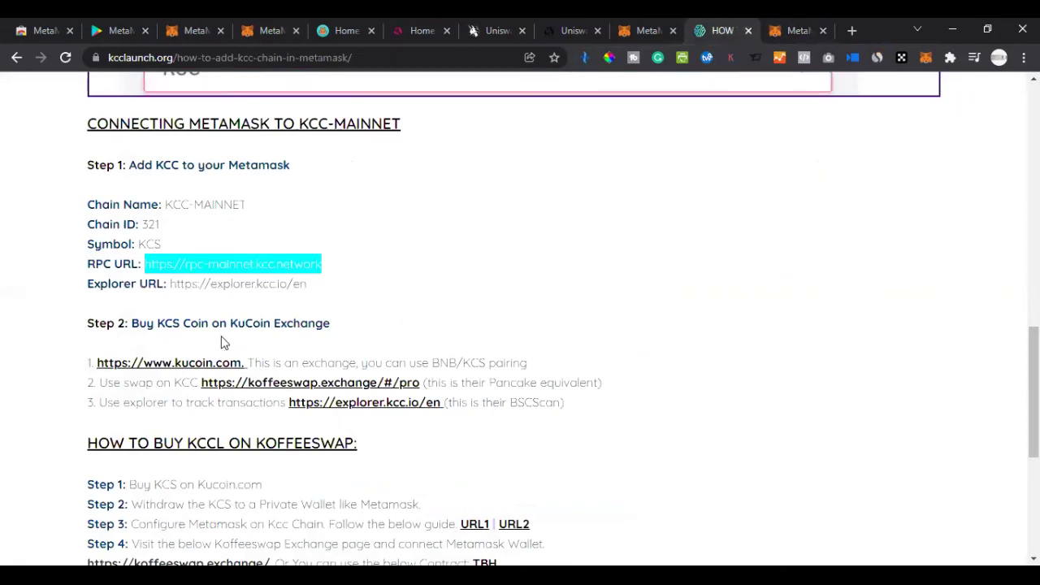
left_click_drag(330, 284, 170, 291)
key("ctrl+c")
left_click(794, 31)
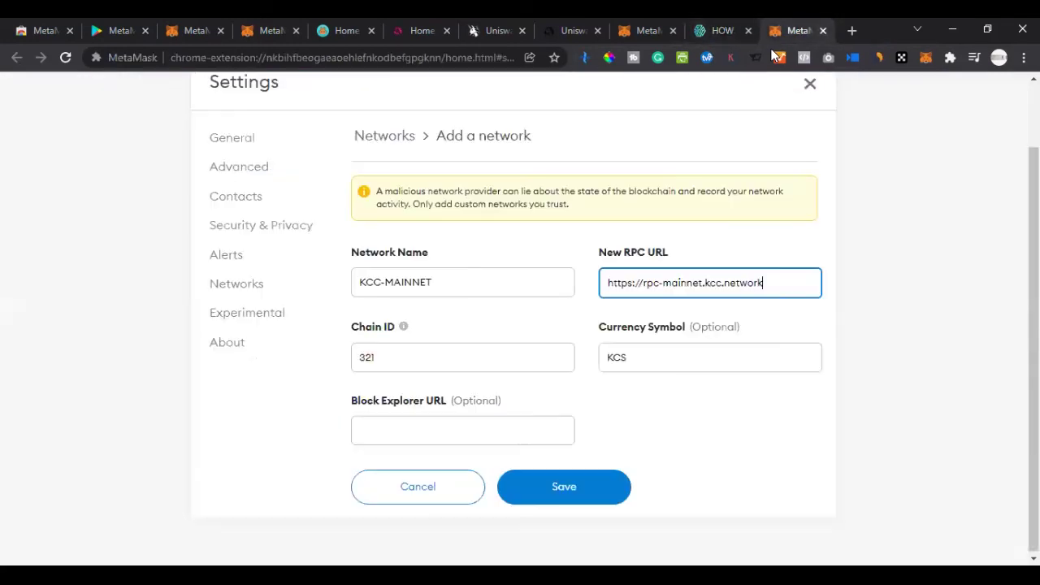
left_click(448, 430)
key("ctrl+v")
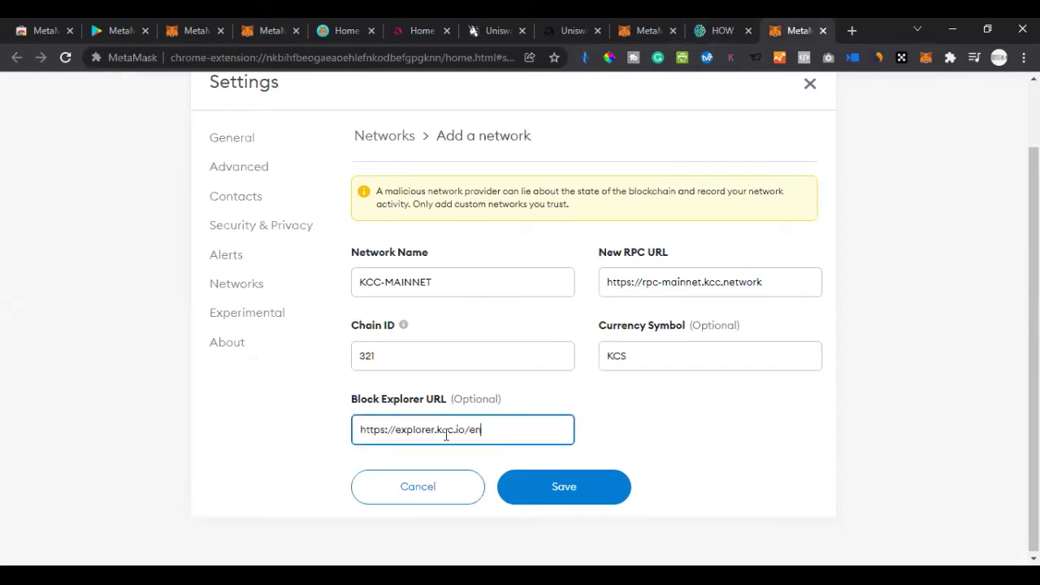
left_click(221, 485)
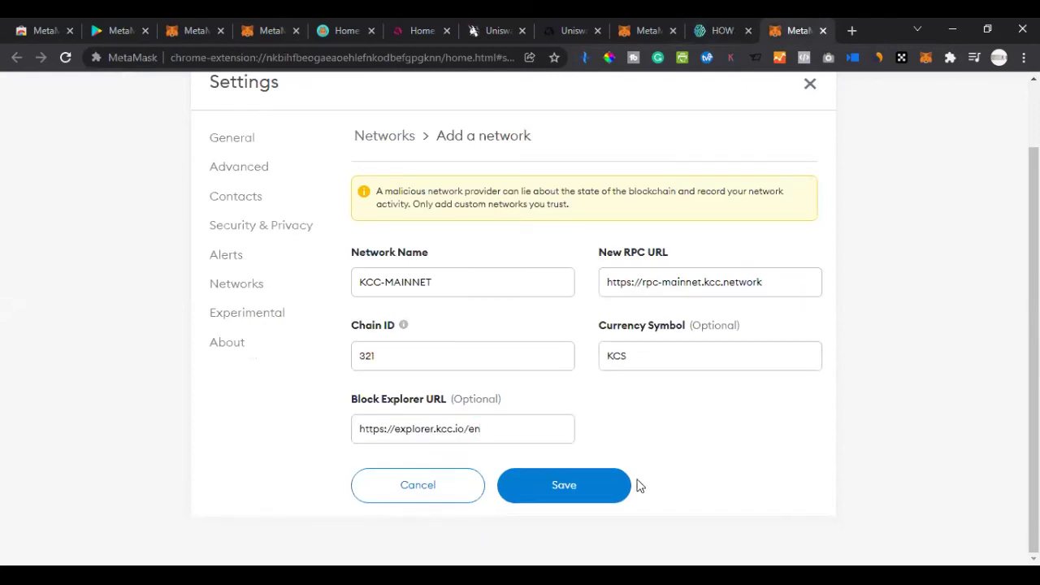
left_click(582, 491)
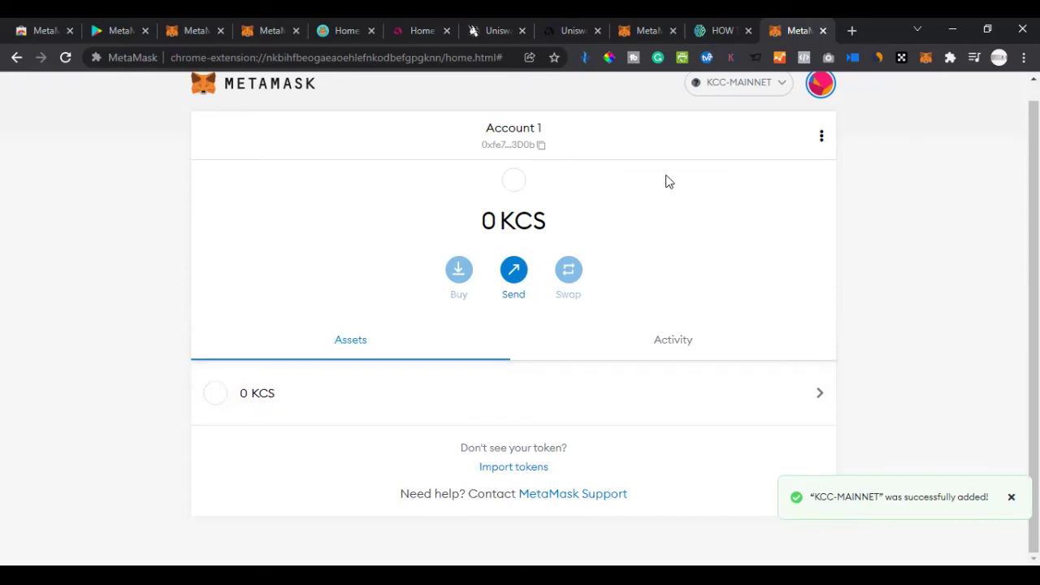
- Check MetaMask's network list for KCC-MAINNET and the other added networks, and close the list
left_click(735, 86)
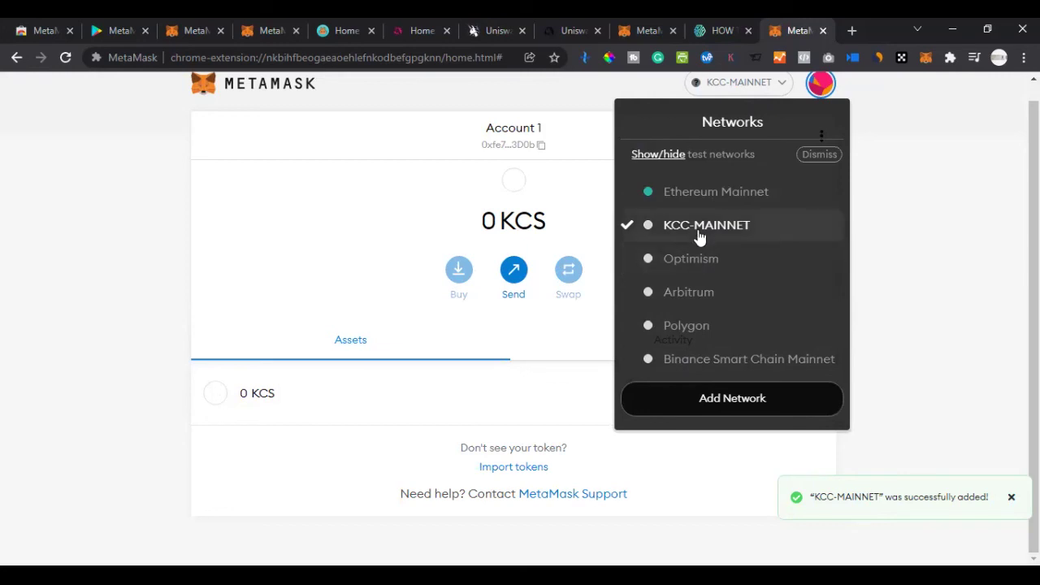
mouse_move(735, 320)
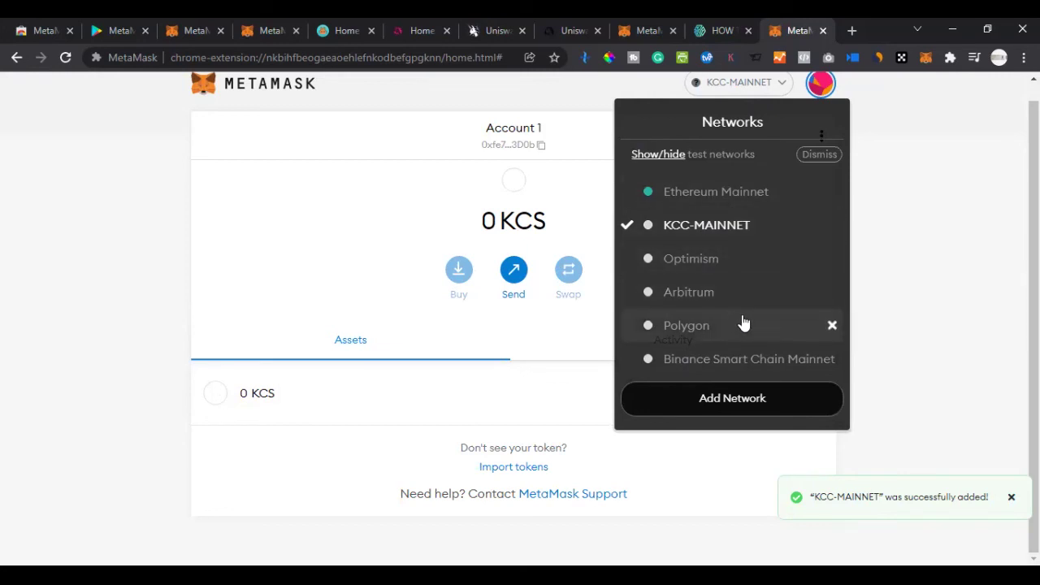
mouse_move(744, 301)
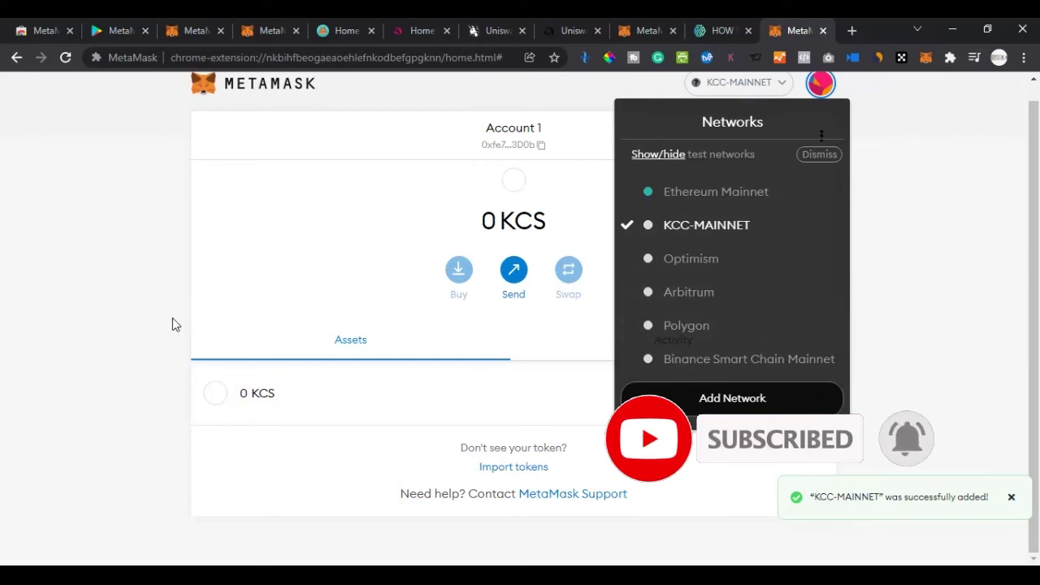
left_click(136, 322)
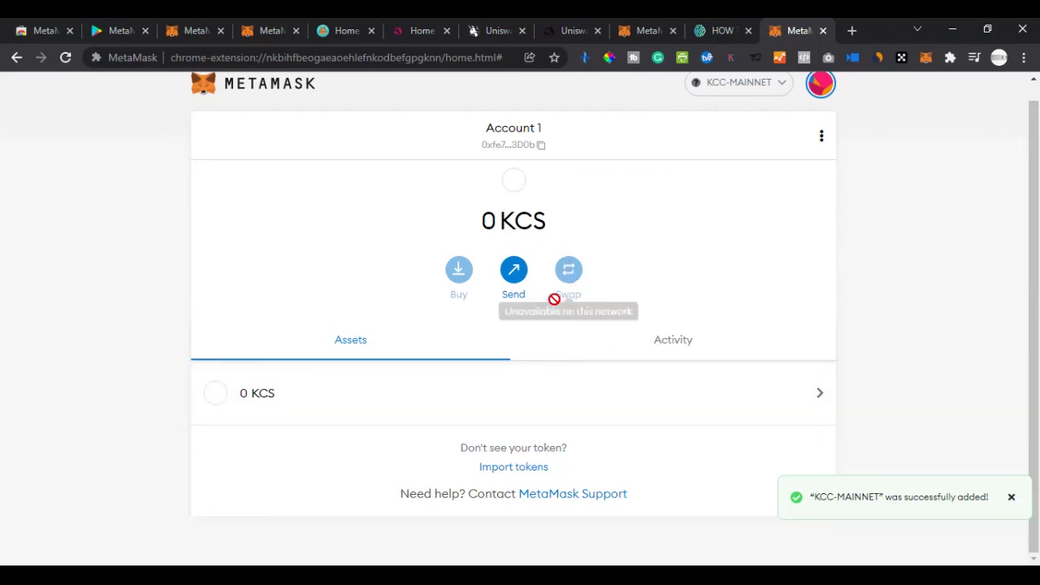
- Copy the Account 1 wallet address and switch the wallet from KCC-MAINNET to Ethereum Mainnet
left_click(523, 145)
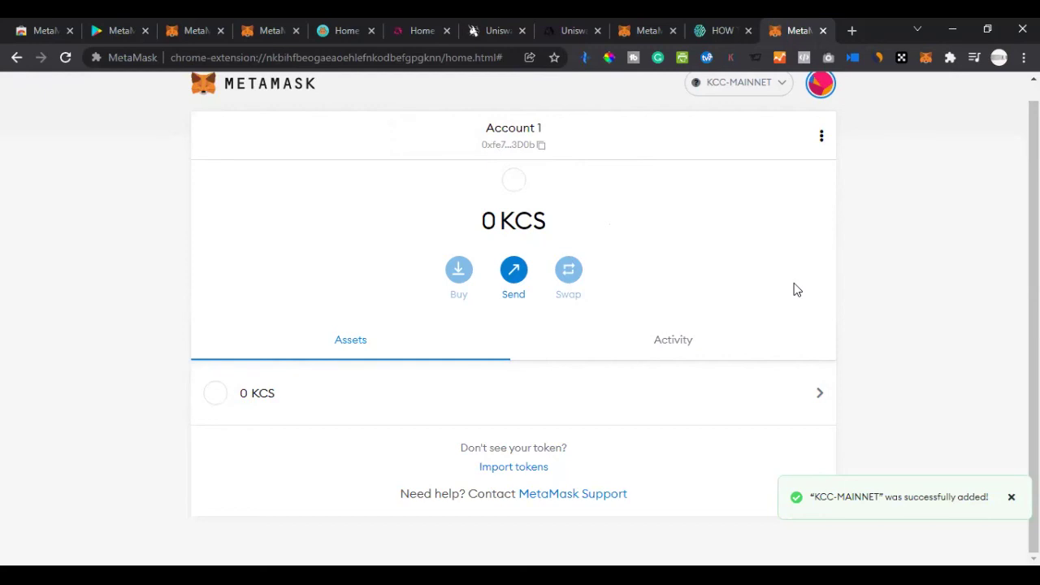
left_click(762, 84)
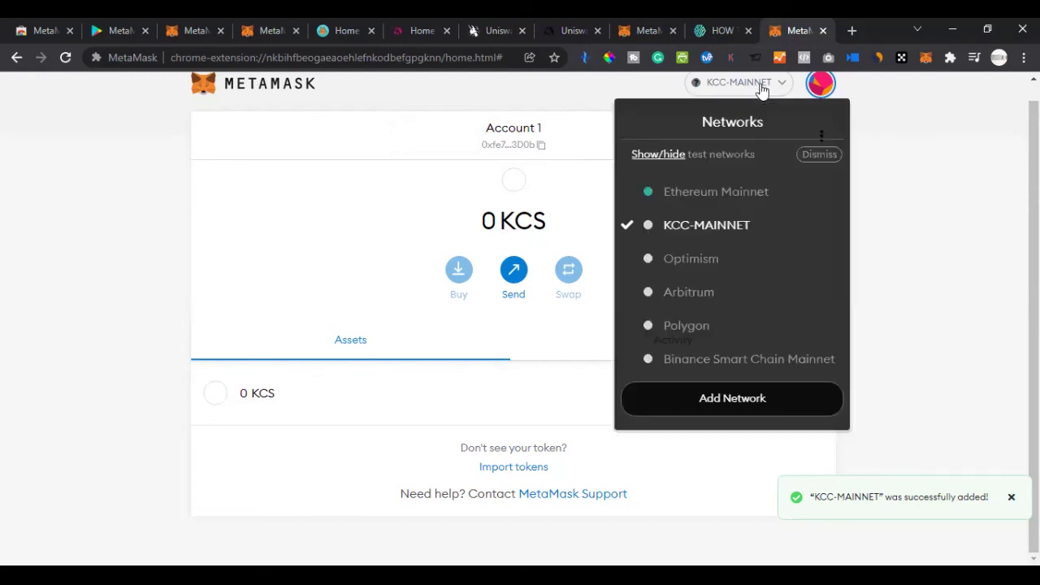
left_click(712, 195)
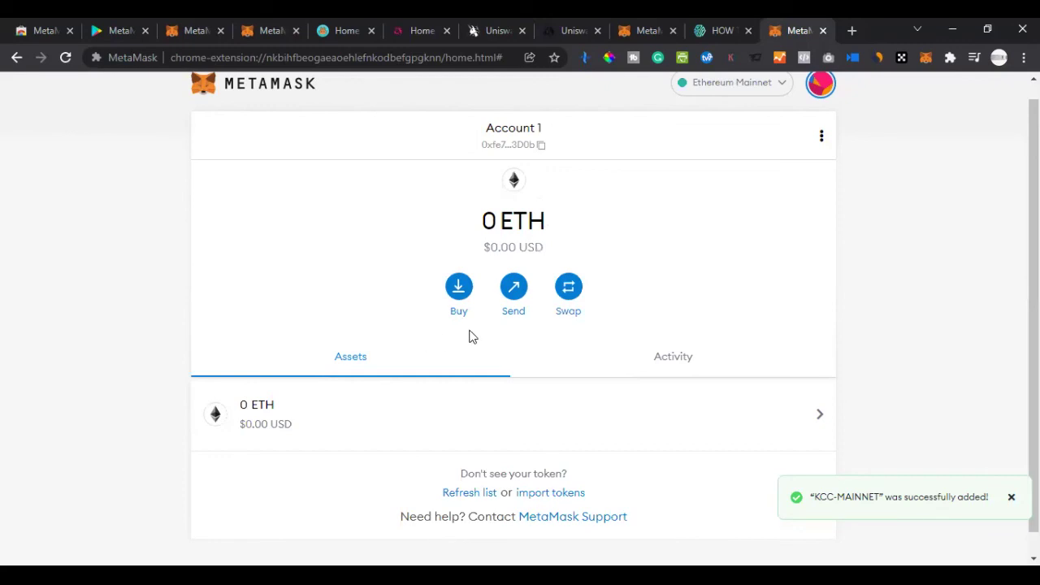
- Copy the Account 1 address on Ethereum Mainnet and open the Send form for entering a recipient
left_click(518, 150)
left_click(517, 302)
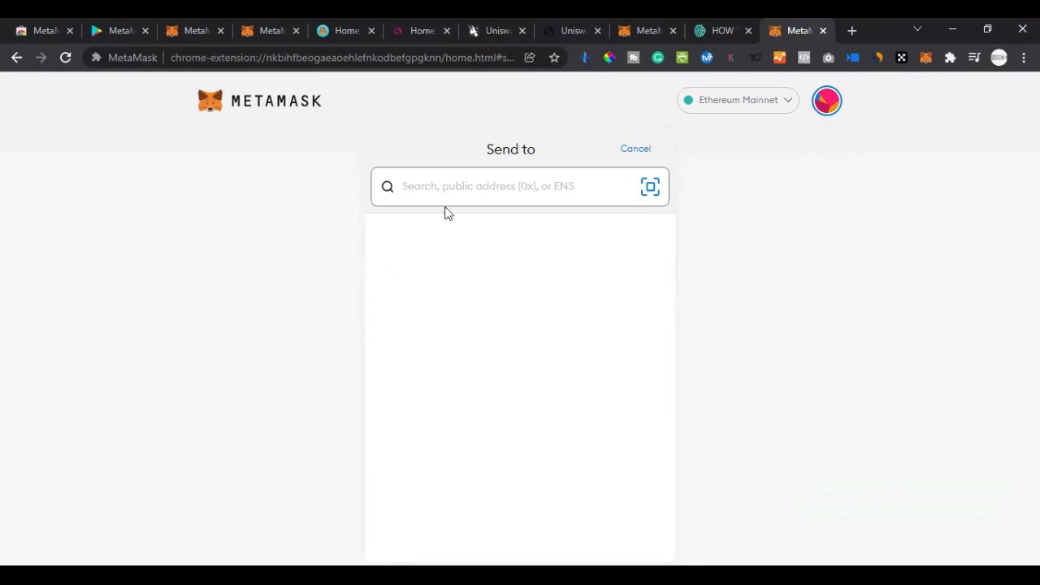
- Look over the Google Play listing of the MetaMask mobile app, including its description
left_click(113, 31)
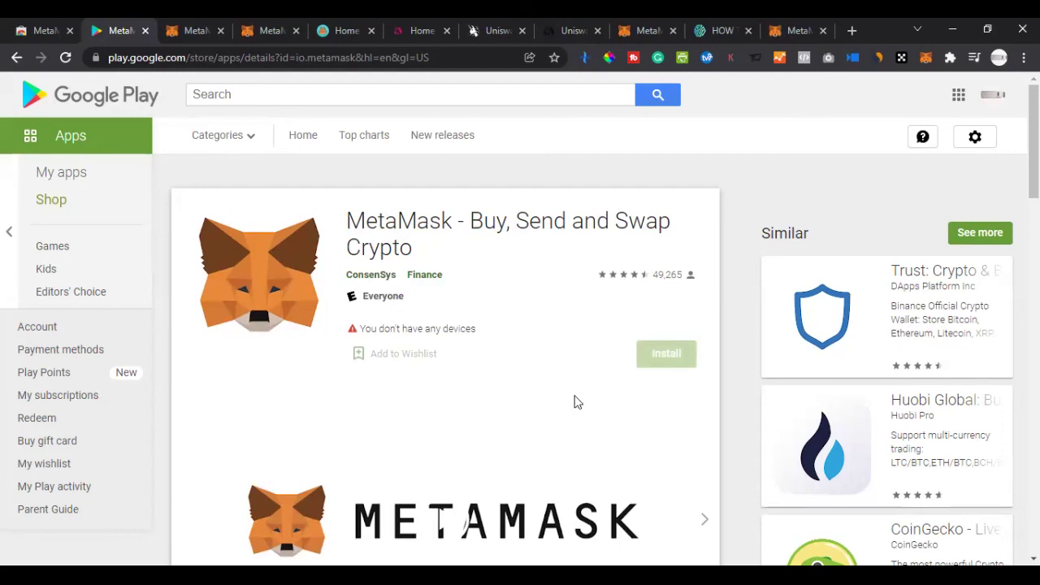
scroll(574, 402, "down", 1)
scroll(574, 401, "down", 2)
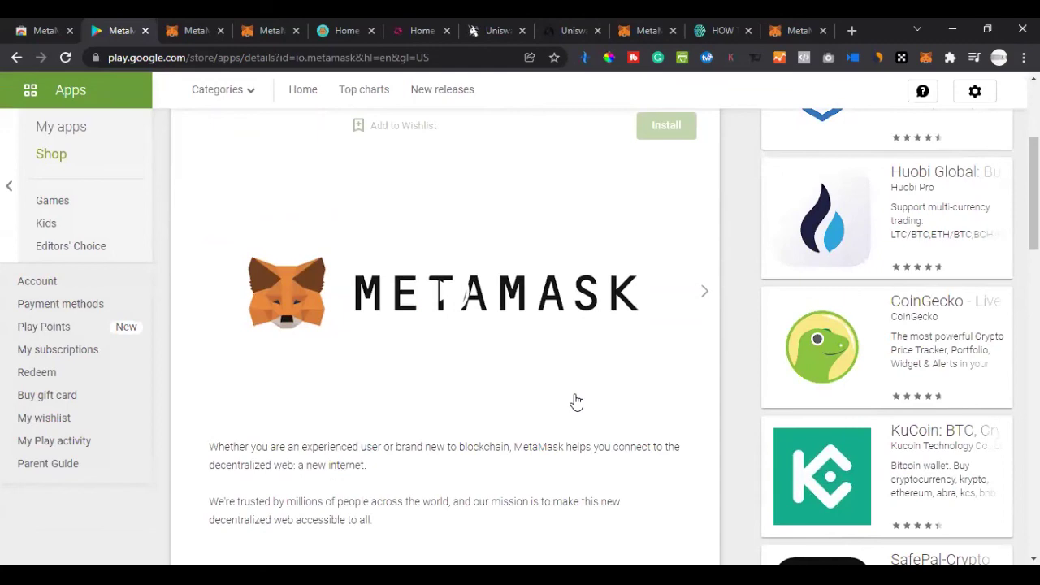
scroll(570, 398, "up", 3)
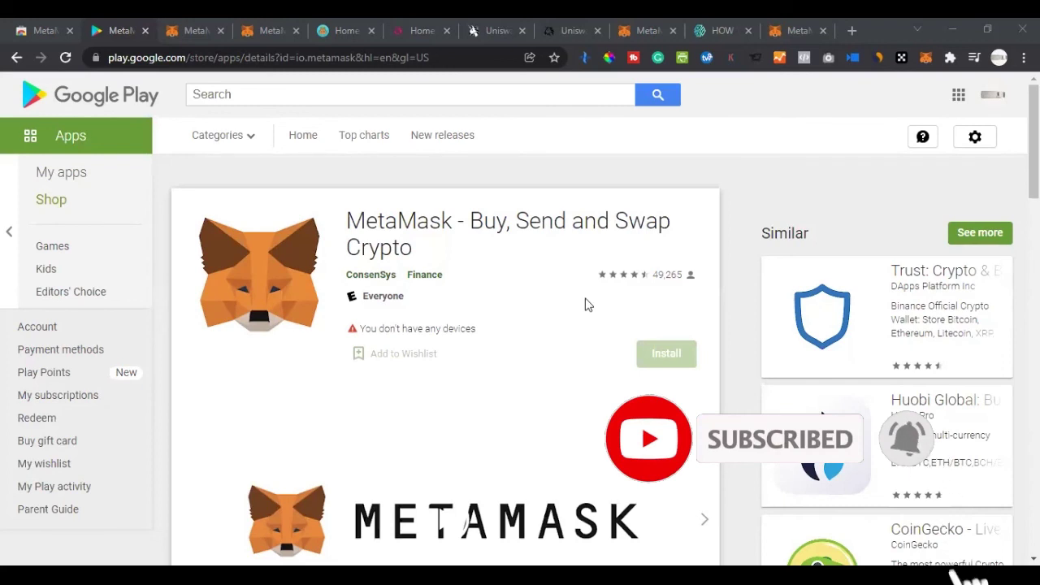
left_click(543, 310)
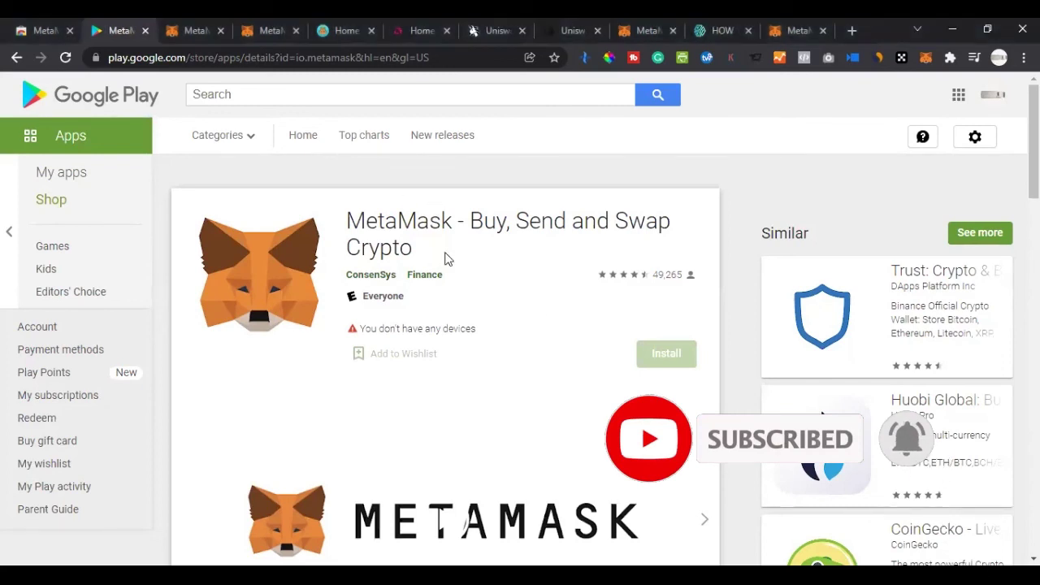